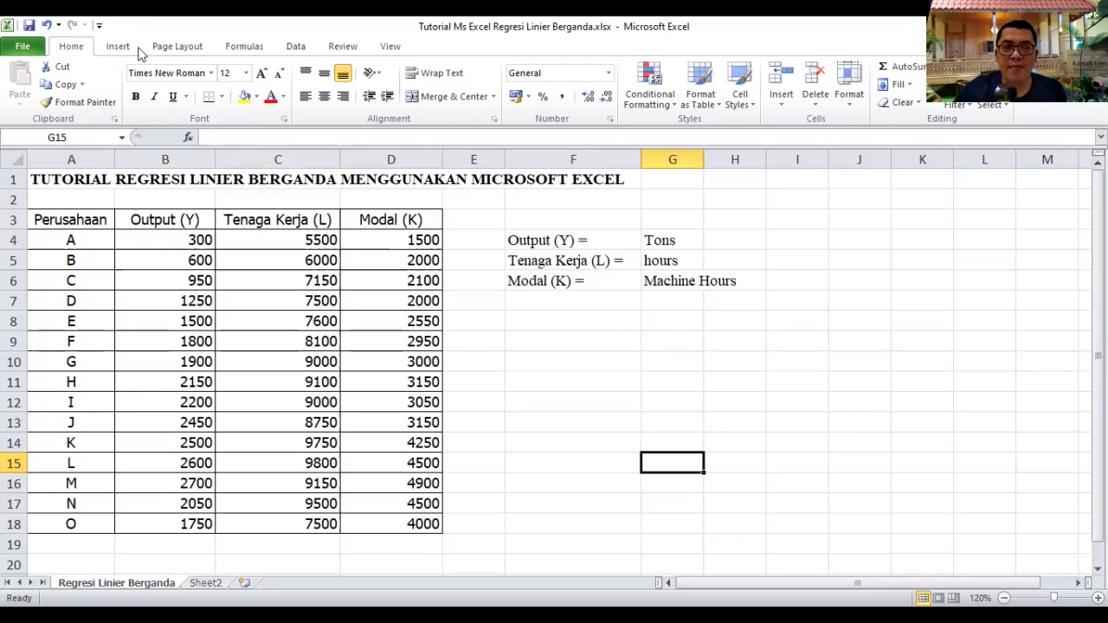
Open the Data Analysis dialog from the Data tab and move it further left.
{"action": "left_click", "coordinate": [293, 48]}
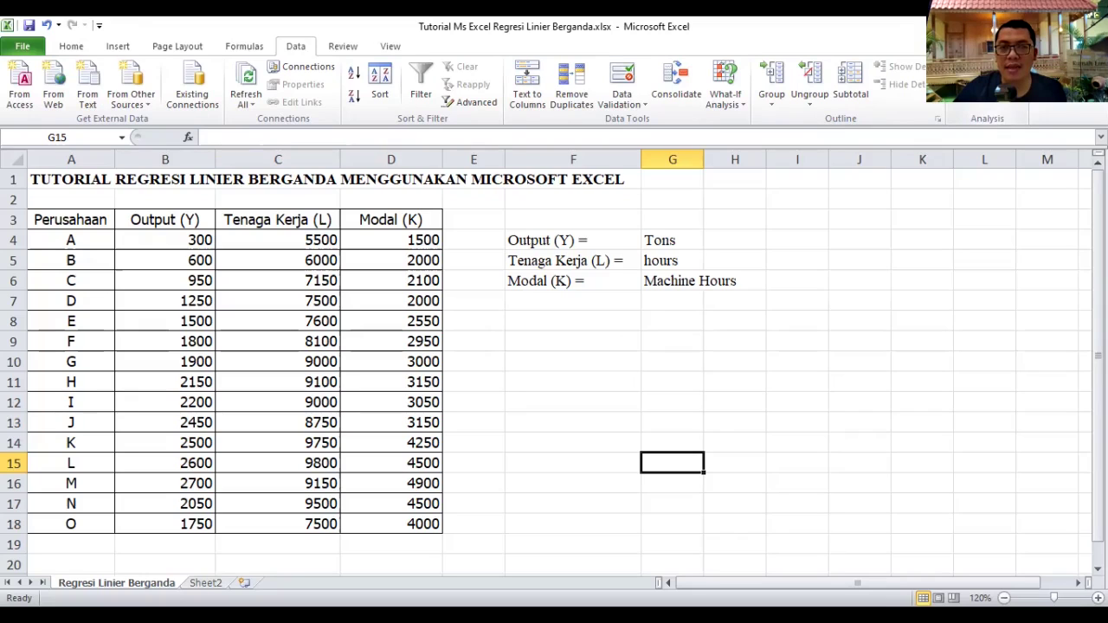
{"action": "left_click", "coordinate": [987, 87]}
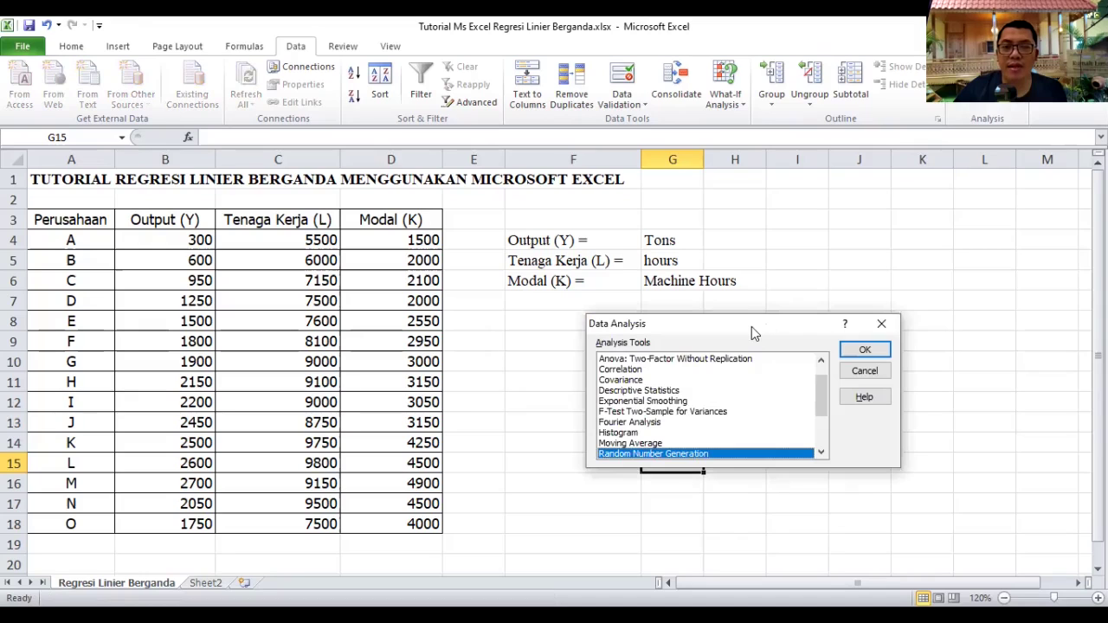
{"action": "left_click_drag", "start_coordinate": [751, 327], "coordinate": [513, 292]}
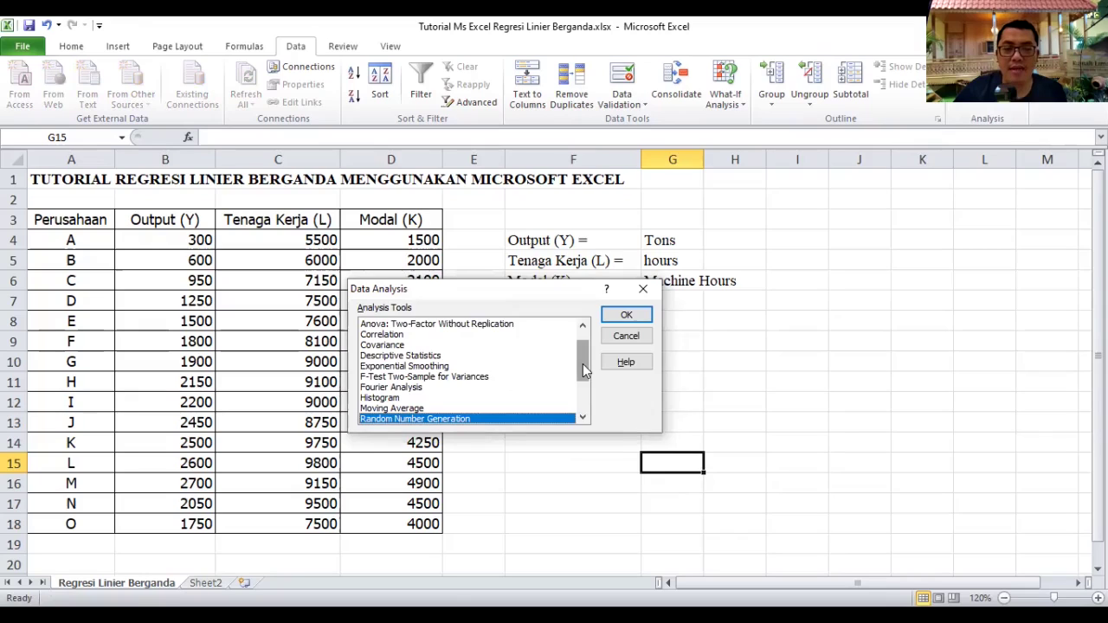
Scroll the Analysis Tools list and select Regression.
{"action": "left_click", "coordinate": [584, 390]}
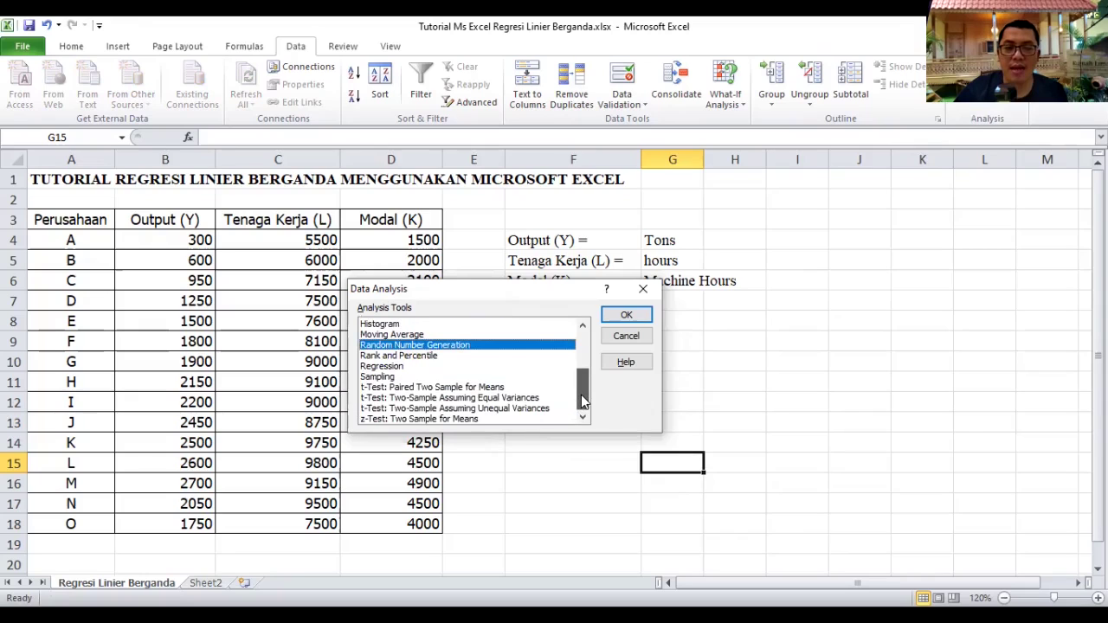
{"action": "left_click_drag", "start_coordinate": [583, 401], "coordinate": [585, 371]}
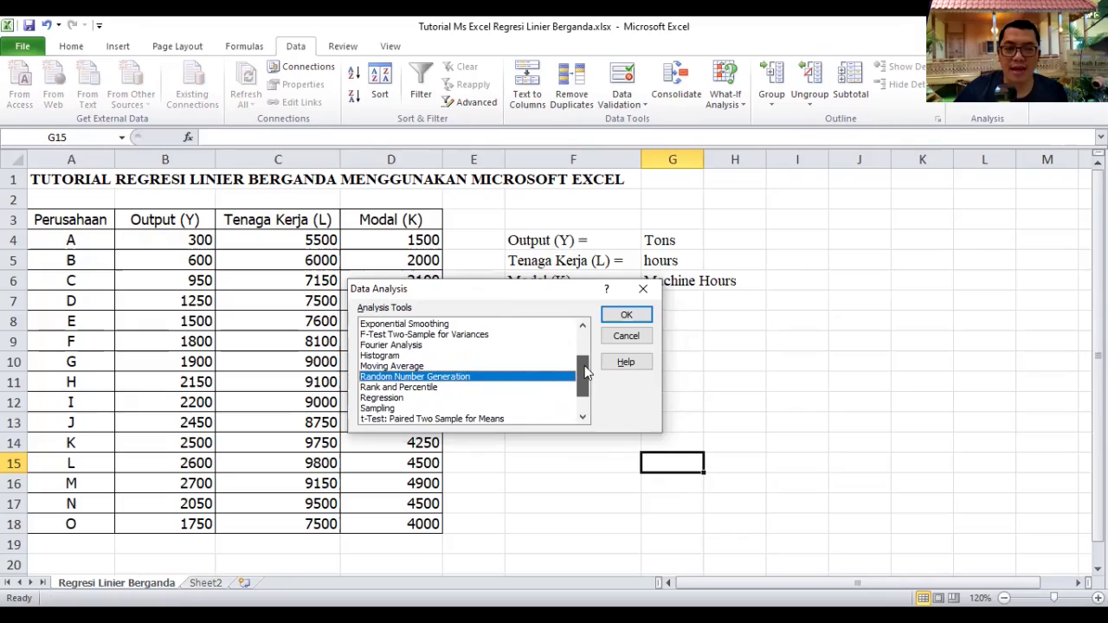
{"action": "scroll", "coordinate": [588, 368], "scroll_direction": "up", "scroll_amount": 2}
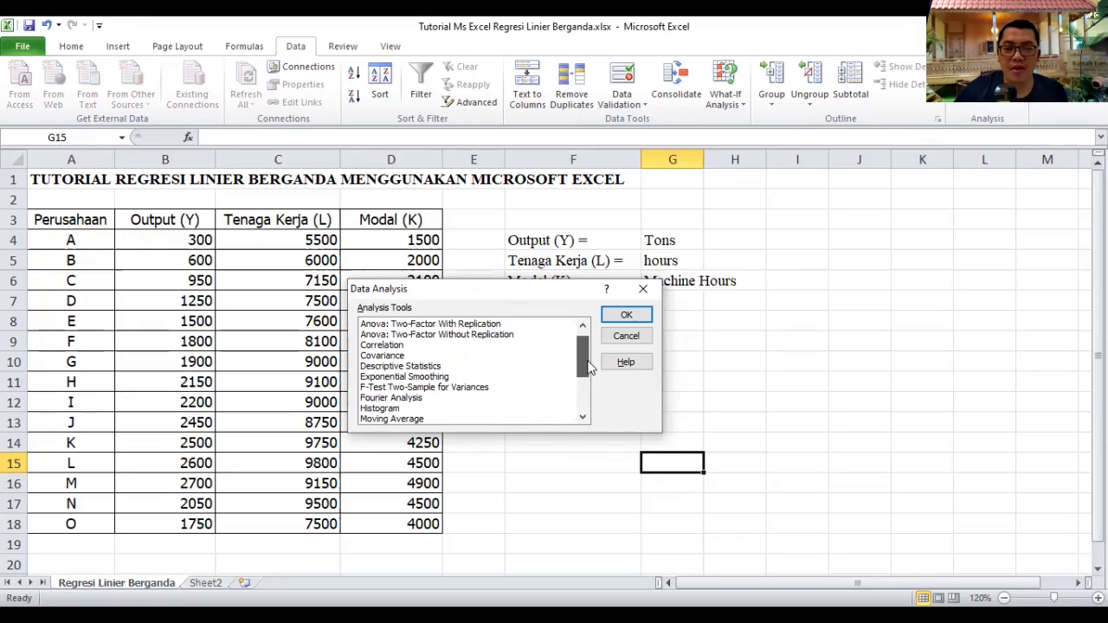
{"action": "scroll", "coordinate": [590, 381], "scroll_direction": "down", "scroll_amount": 2}
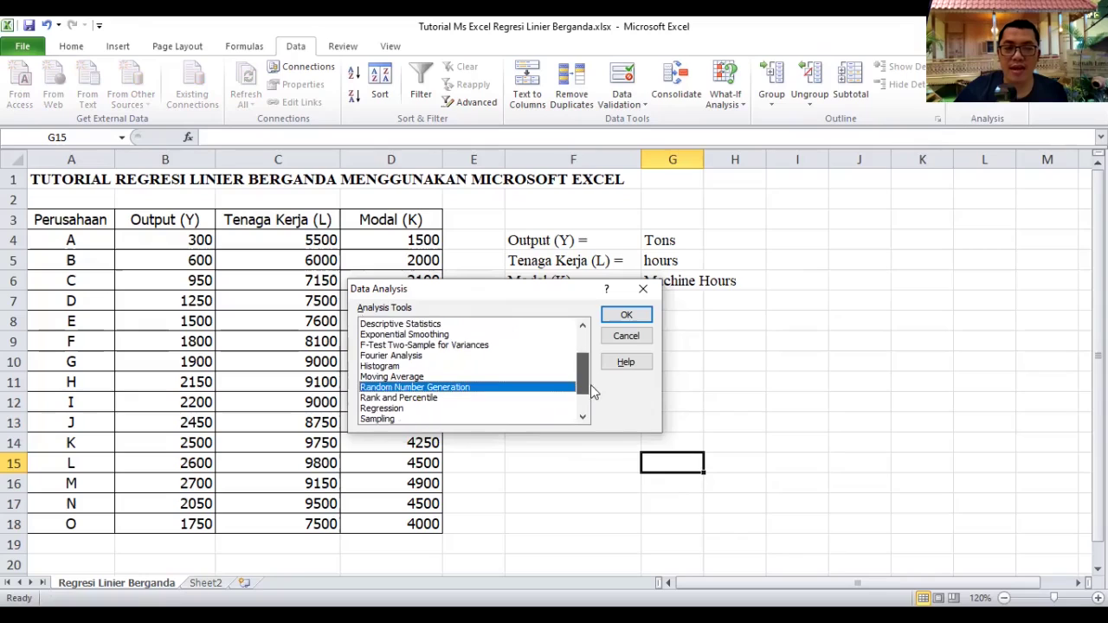
{"action": "scroll", "coordinate": [431, 332], "scroll_direction": "down", "scroll_amount": 1}
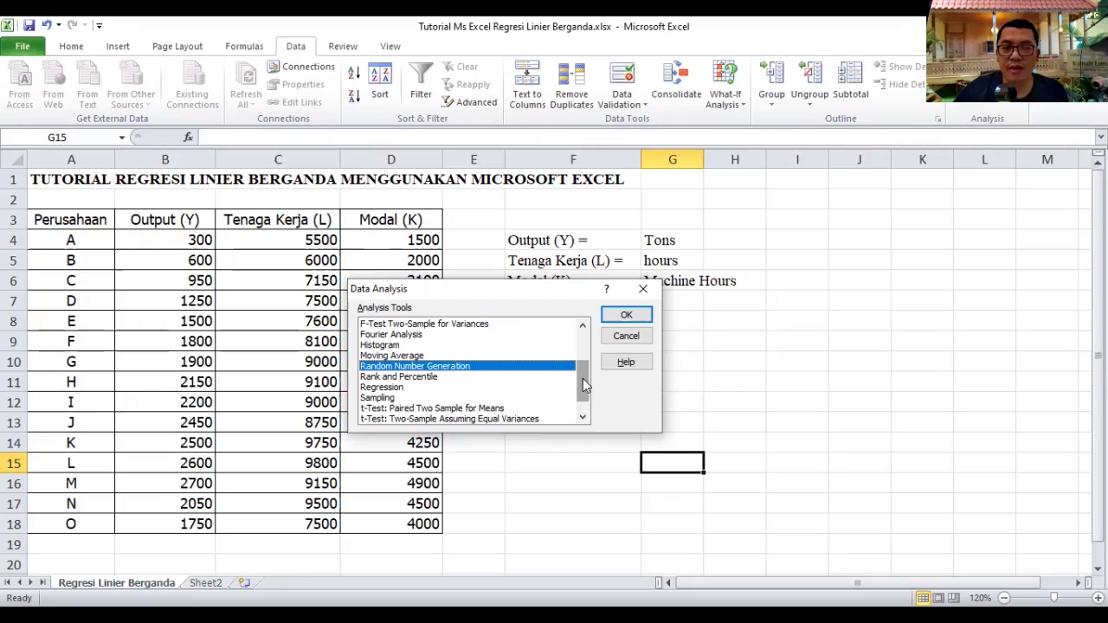
{"action": "left_click_drag", "start_coordinate": [583, 386], "coordinate": [581, 394]}
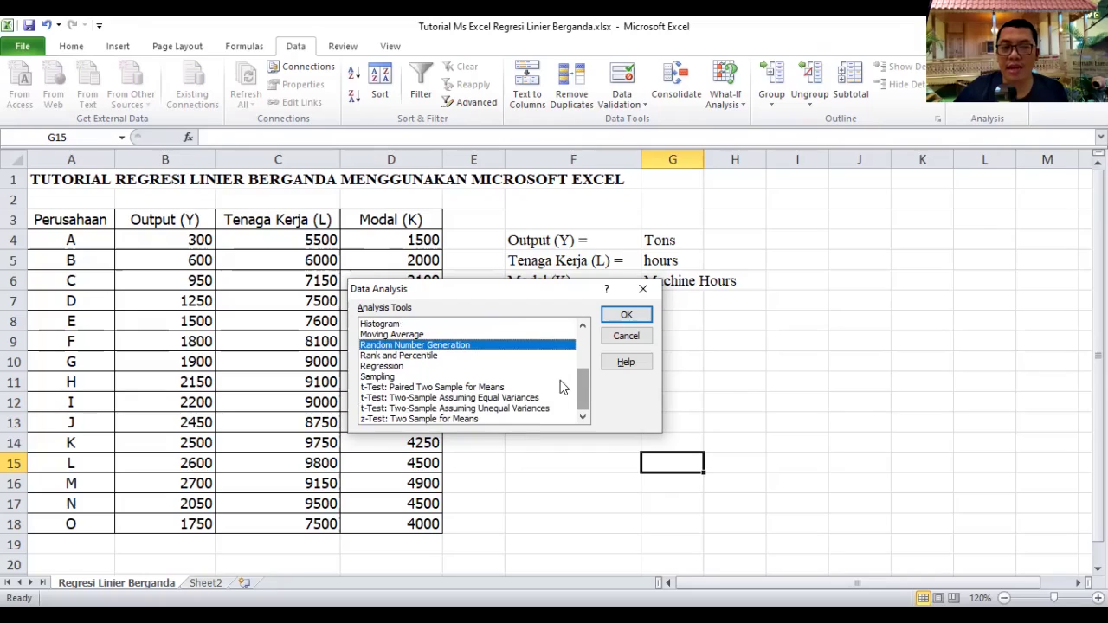
{"action": "left_click", "coordinate": [417, 365]}
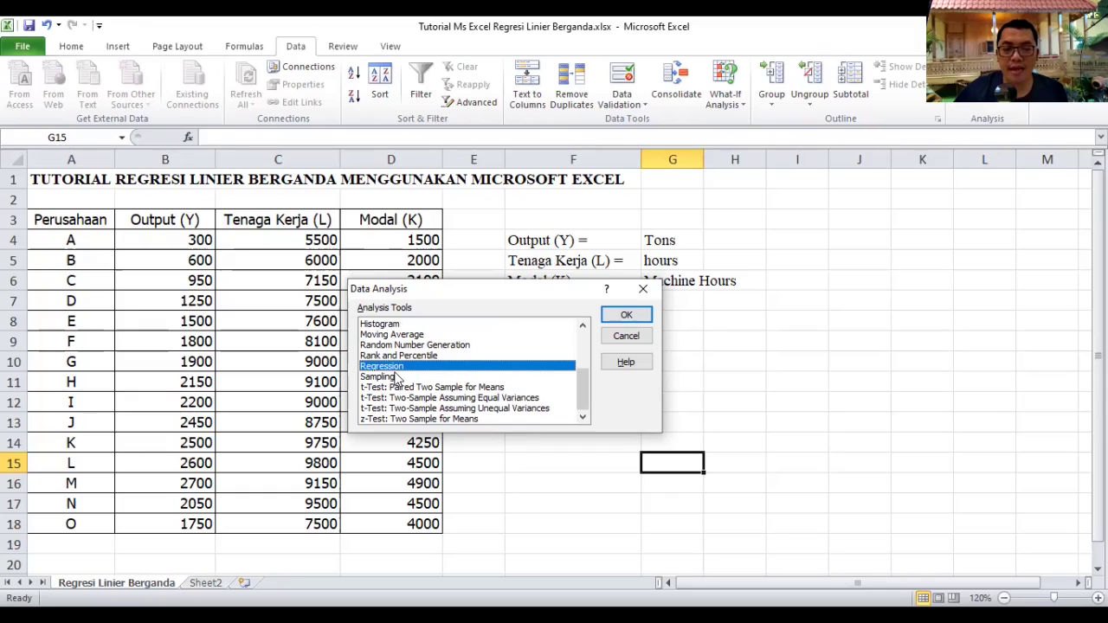
Confirm Regression to bring up its settings dialog and move it aside.
{"action": "left_click", "coordinate": [635, 317]}
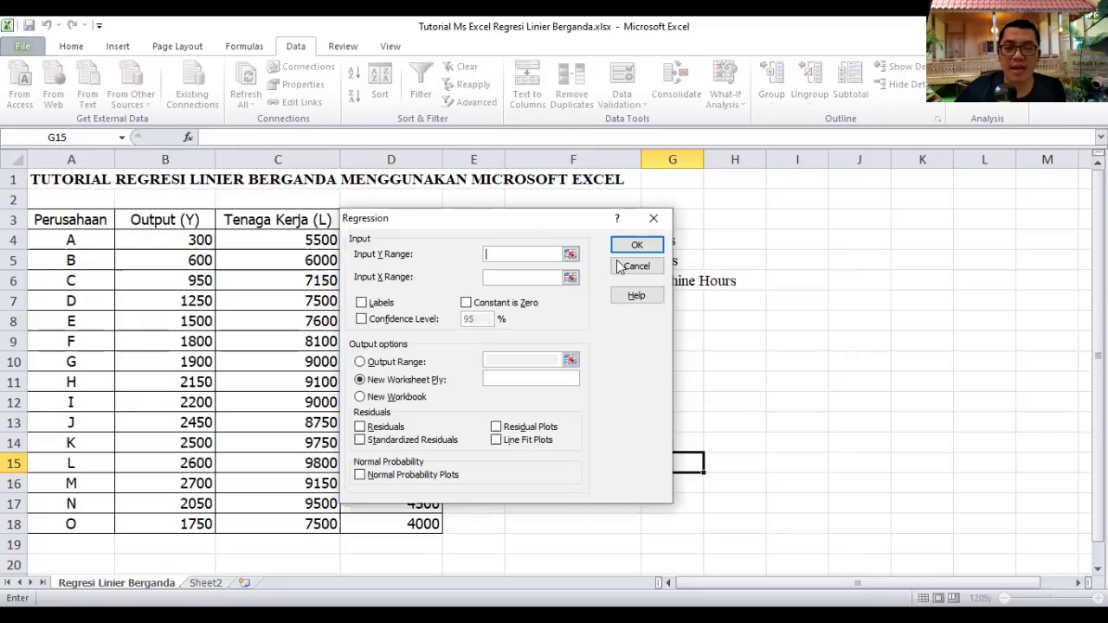
{"action": "left_click_drag", "start_coordinate": [534, 224], "coordinate": [692, 198]}
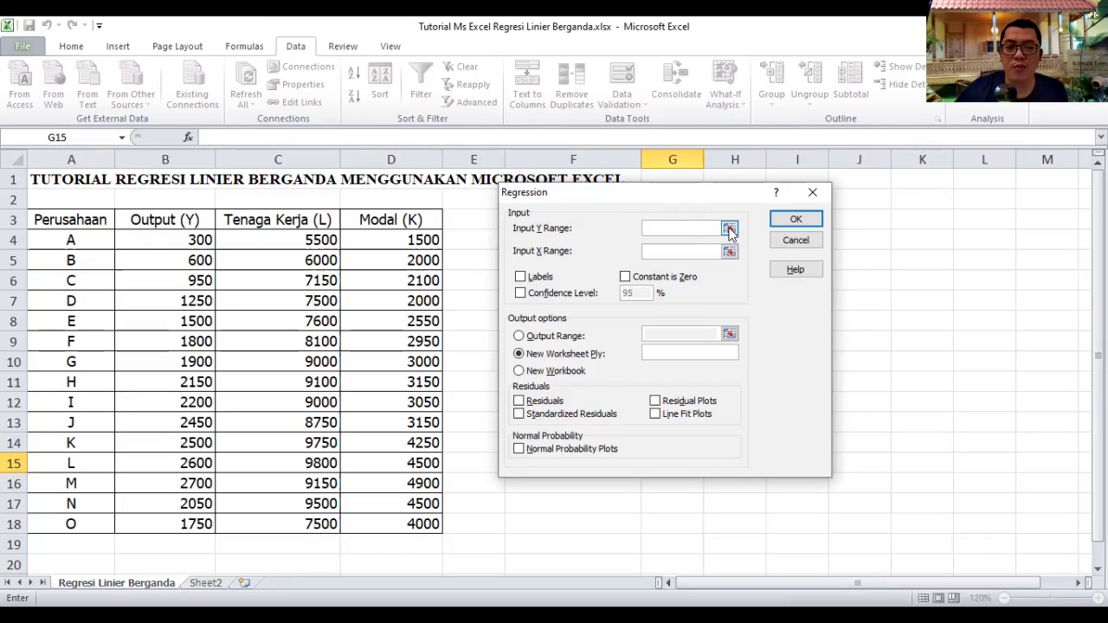
Set Input Y Range to $B$3:$B$18, the Output (Y) column with its header.
{"action": "left_click", "coordinate": [730, 229]}
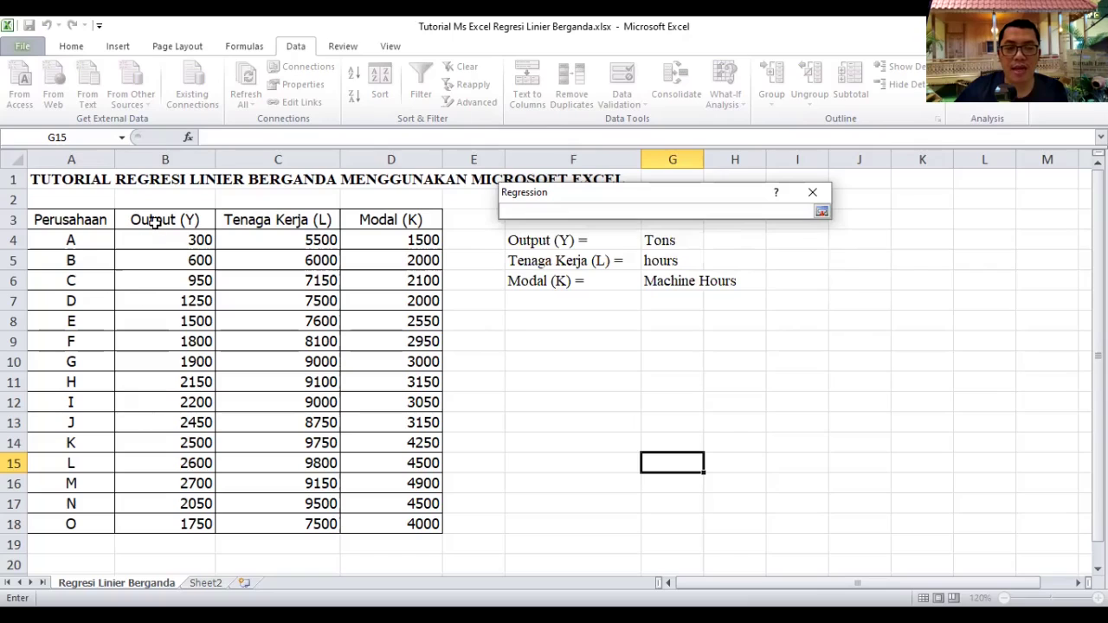
{"action": "left_click_drag", "start_coordinate": [152, 223], "coordinate": [155, 240]}
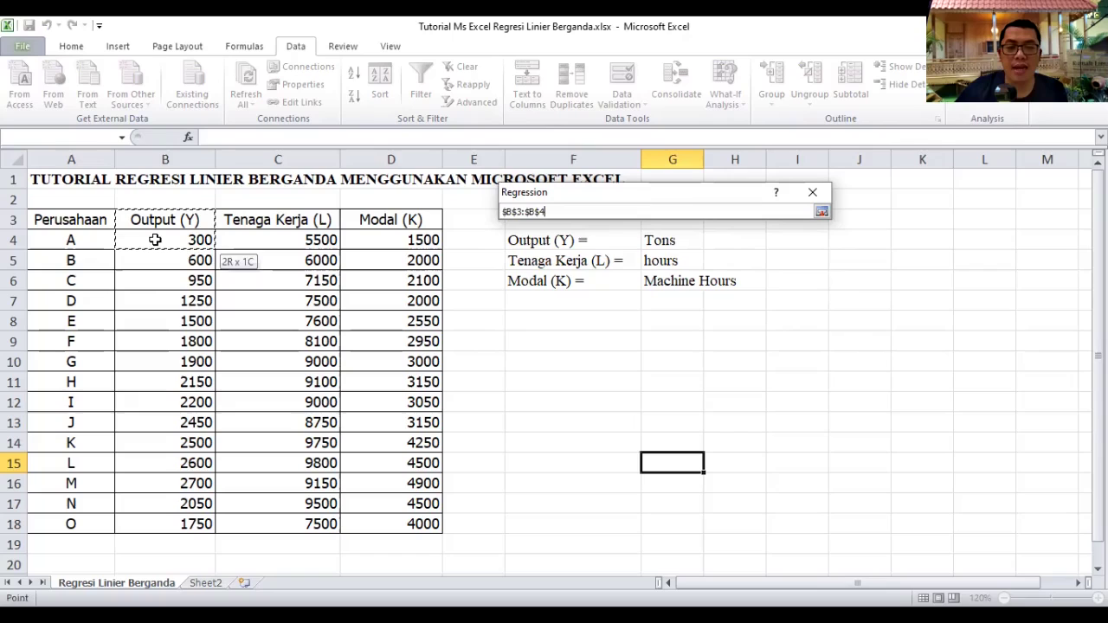
{"action": "left_click", "coordinate": [168, 518], "text": "shift"}
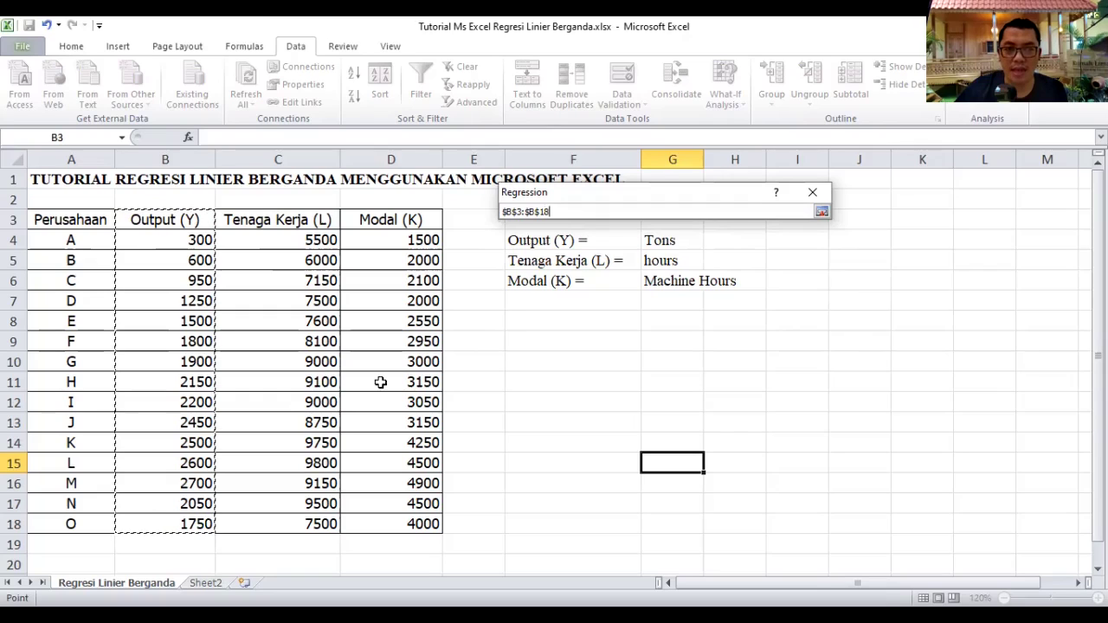
{"action": "left_click", "coordinate": [822, 214]}
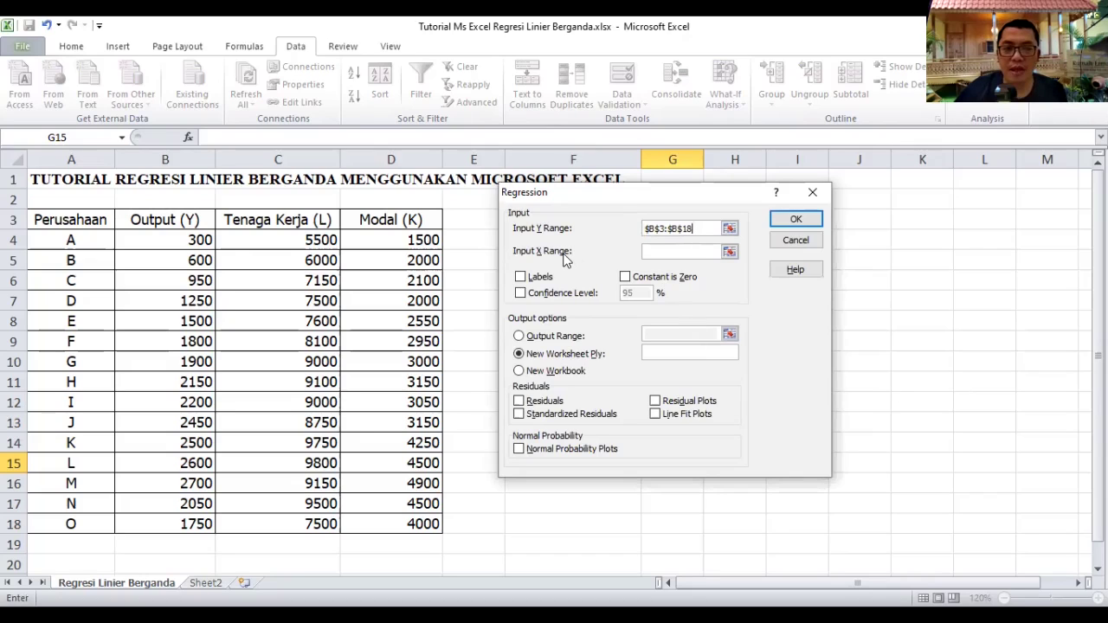
Set Input X Range to $C$3:$D$18, covering the Tenaga Kerja (L) and Modal (K) columns.
{"action": "left_click", "coordinate": [730, 252]}
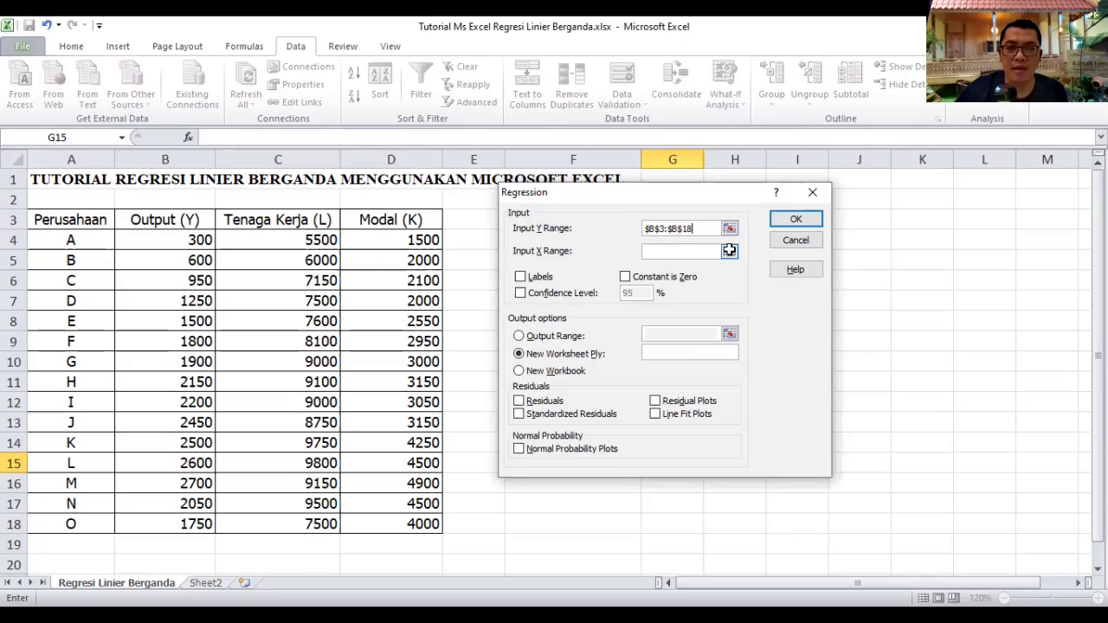
{"action": "left_click", "coordinate": [730, 251]}
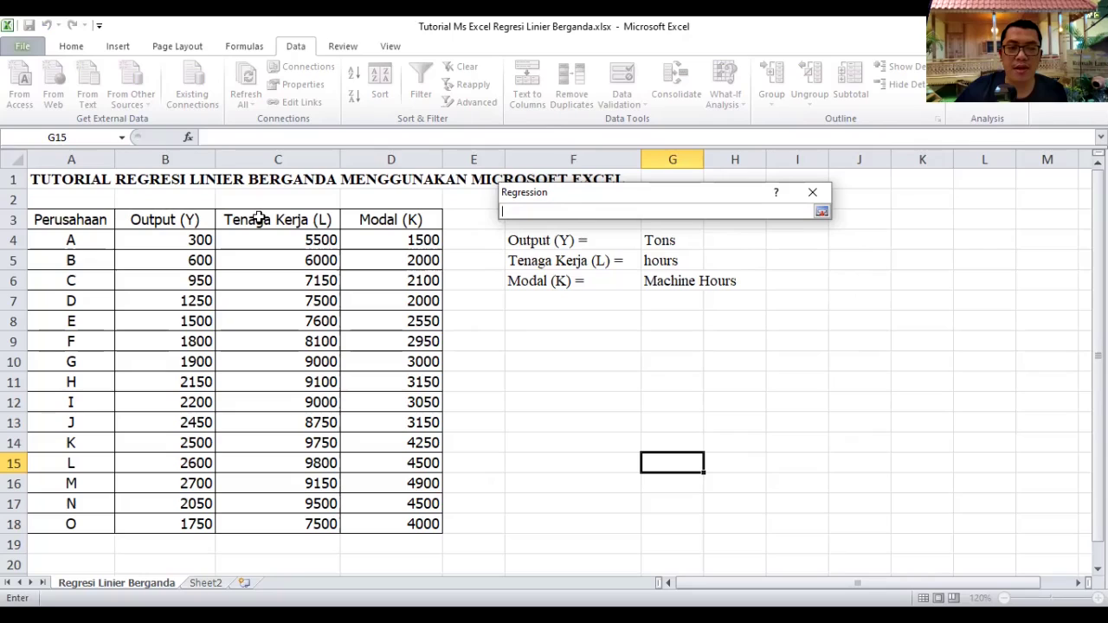
{"action": "left_click_drag", "start_coordinate": [259, 219], "coordinate": [385, 222]}
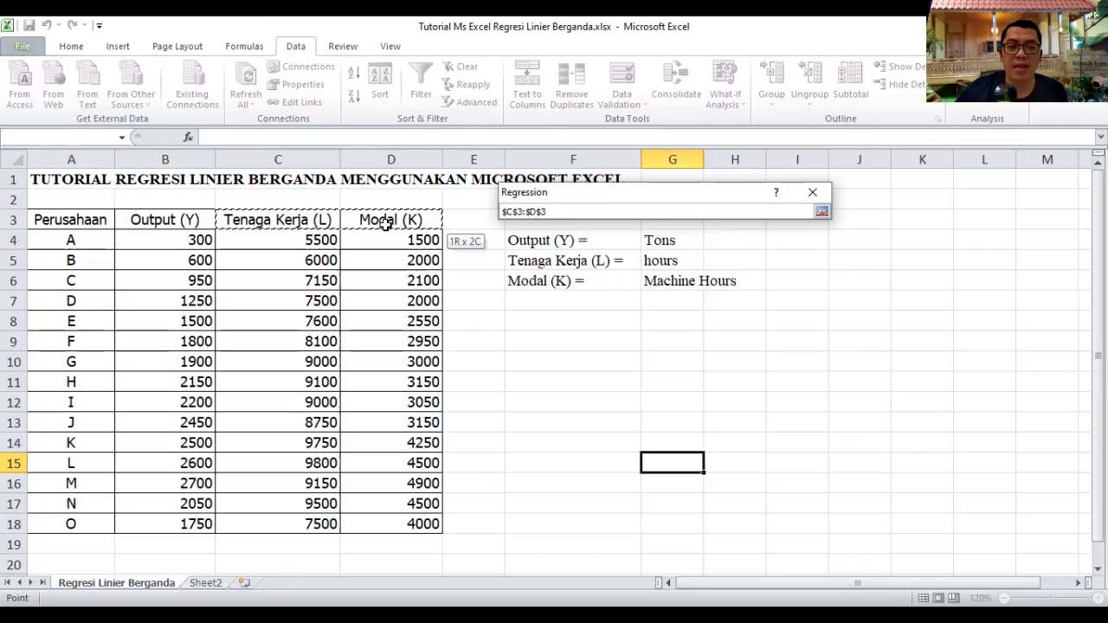
{"action": "key", "text": "ctrl+shift+Down"}
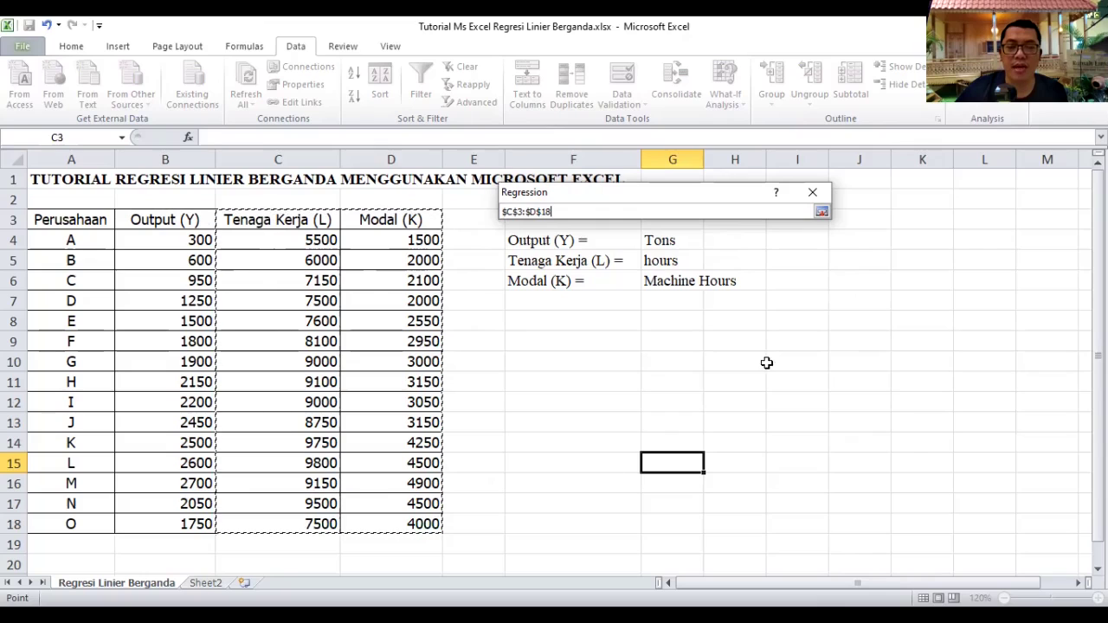
{"action": "left_click", "coordinate": [822, 212]}
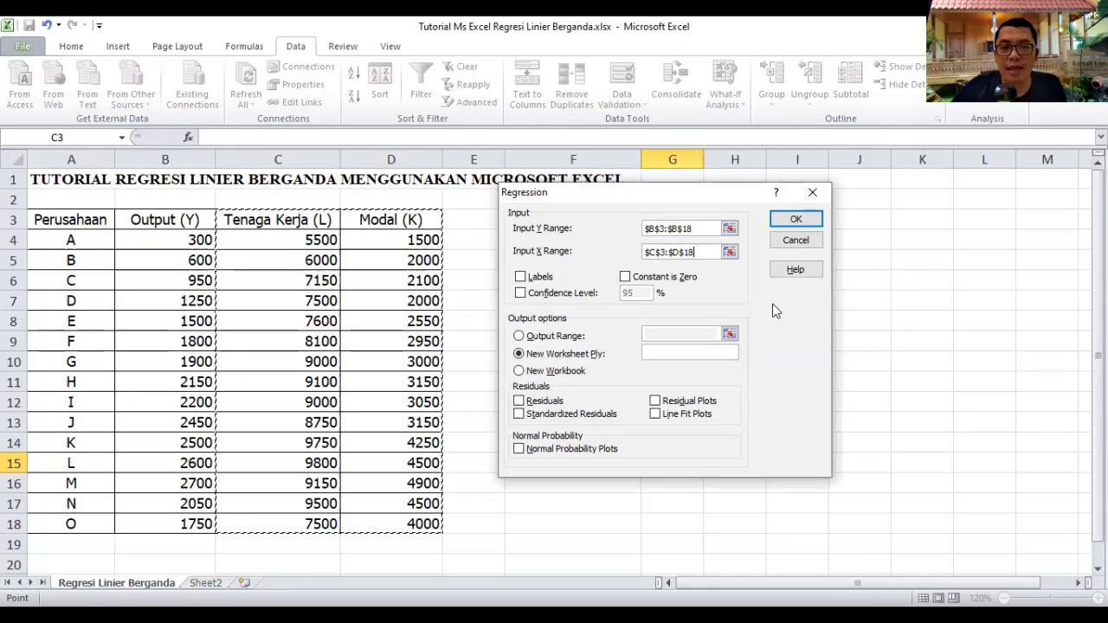
Enable Labels and a 95% Confidence Level in the Regression settings.
{"action": "left_click", "coordinate": [521, 276]}
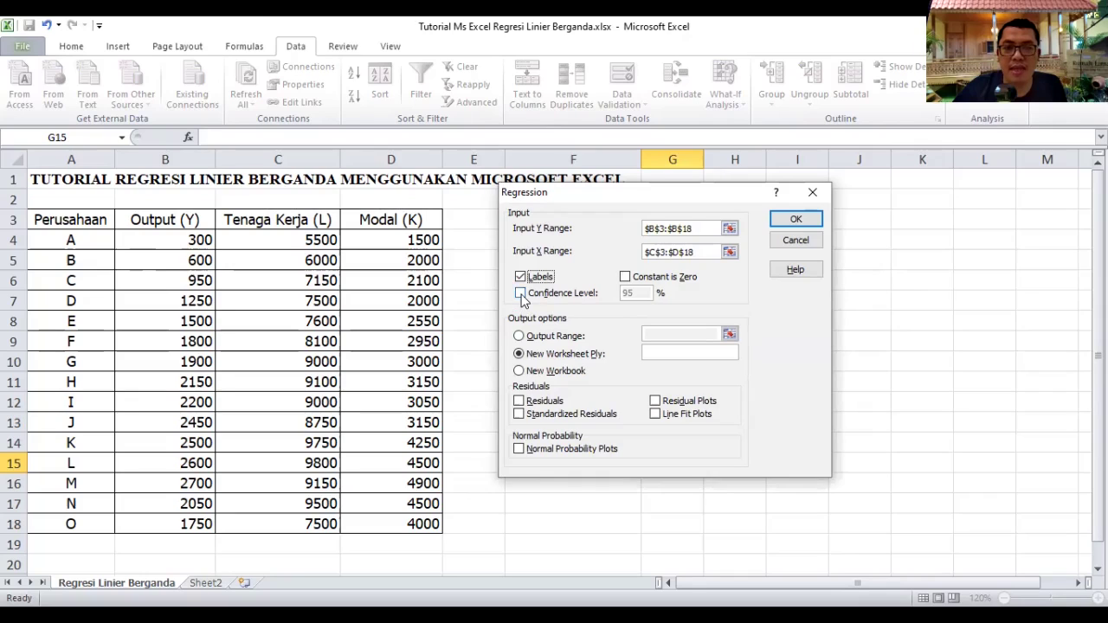
{"action": "left_click", "coordinate": [521, 294]}
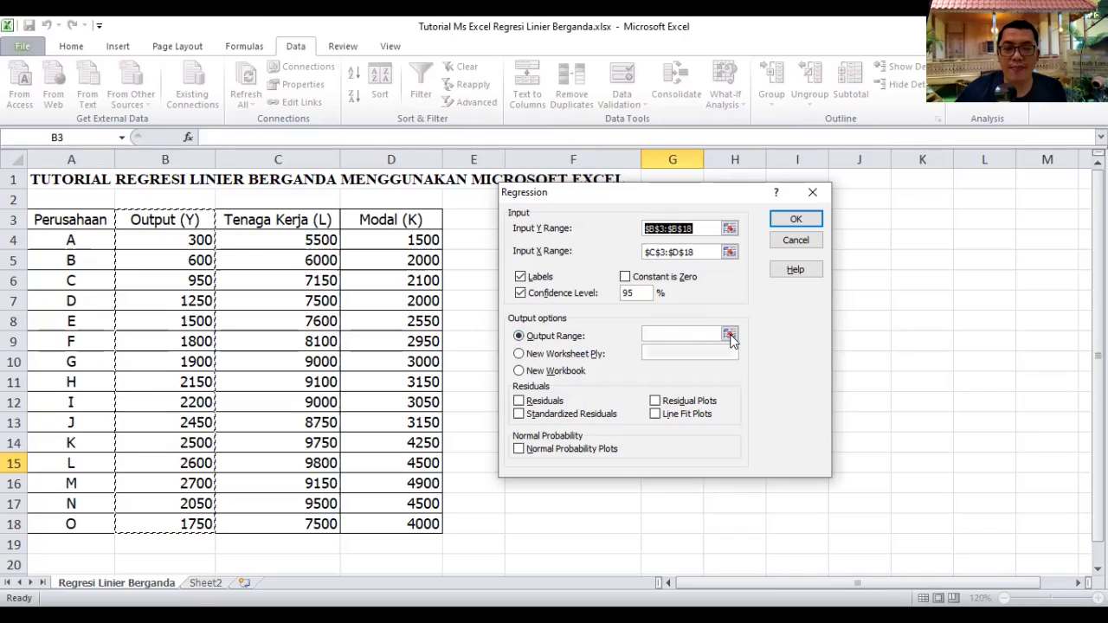
Set Output Range to $B$21 and turn on Residuals and Standardized Residuals.
{"action": "left_click", "coordinate": [730, 335]}
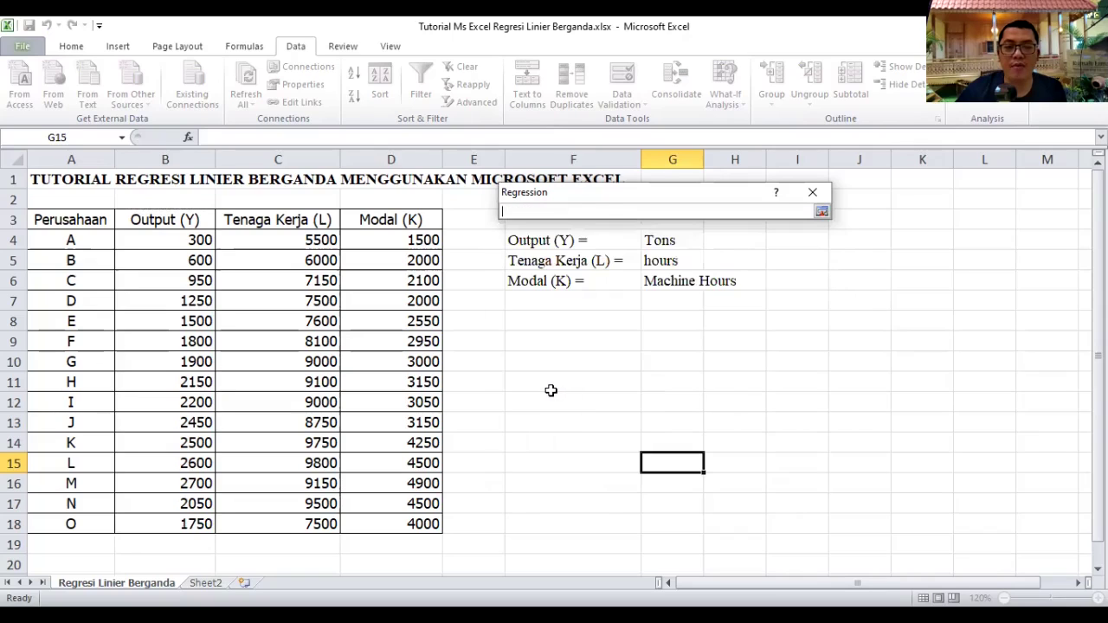
{"action": "scroll", "coordinate": [550, 390], "scroll_direction": "down", "scroll_amount": 1}
{"action": "scroll", "coordinate": [551, 390], "scroll_direction": "down", "scroll_amount": 1}
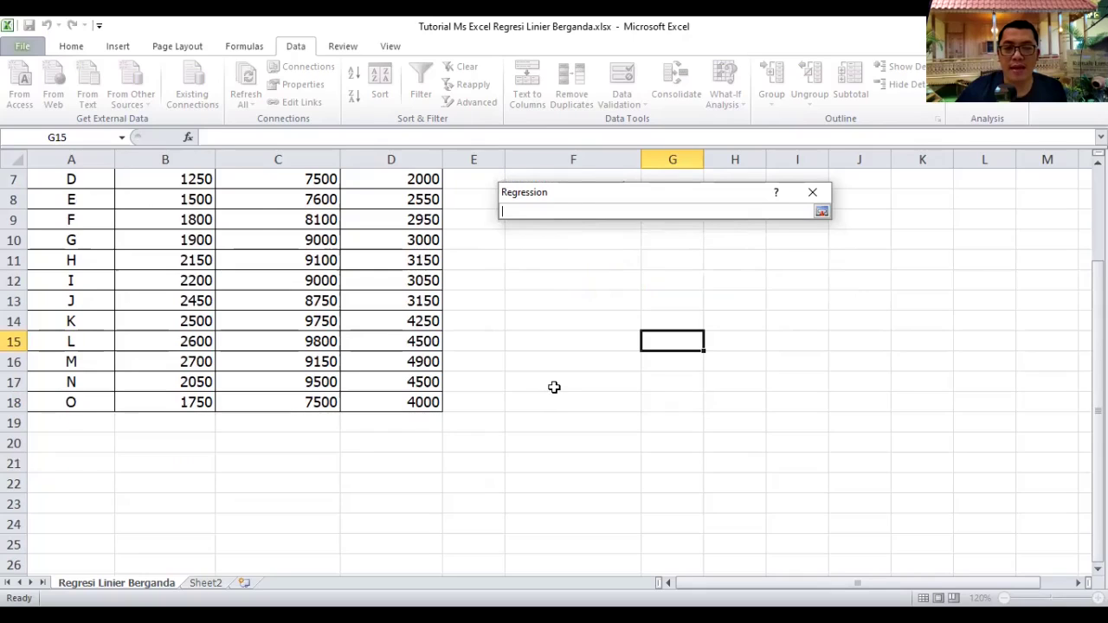
{"action": "scroll", "coordinate": [554, 383], "scroll_direction": "up", "scroll_amount": 2}
{"action": "scroll", "coordinate": [554, 384], "scroll_direction": "down", "scroll_amount": 1}
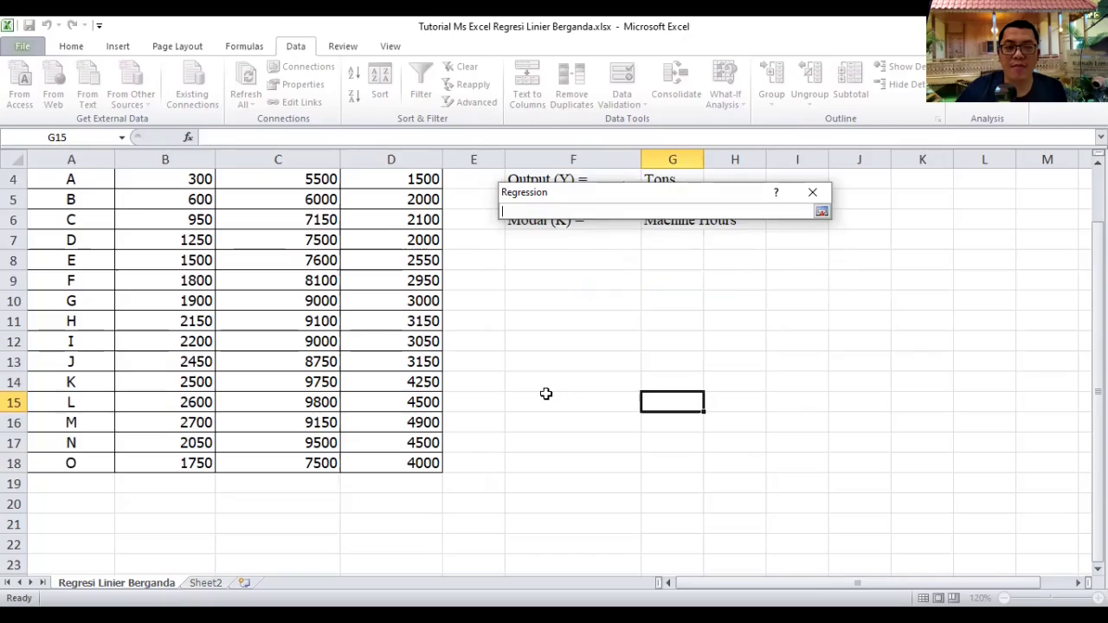
{"action": "scroll", "coordinate": [546, 393], "scroll_direction": "down", "scroll_amount": 1}
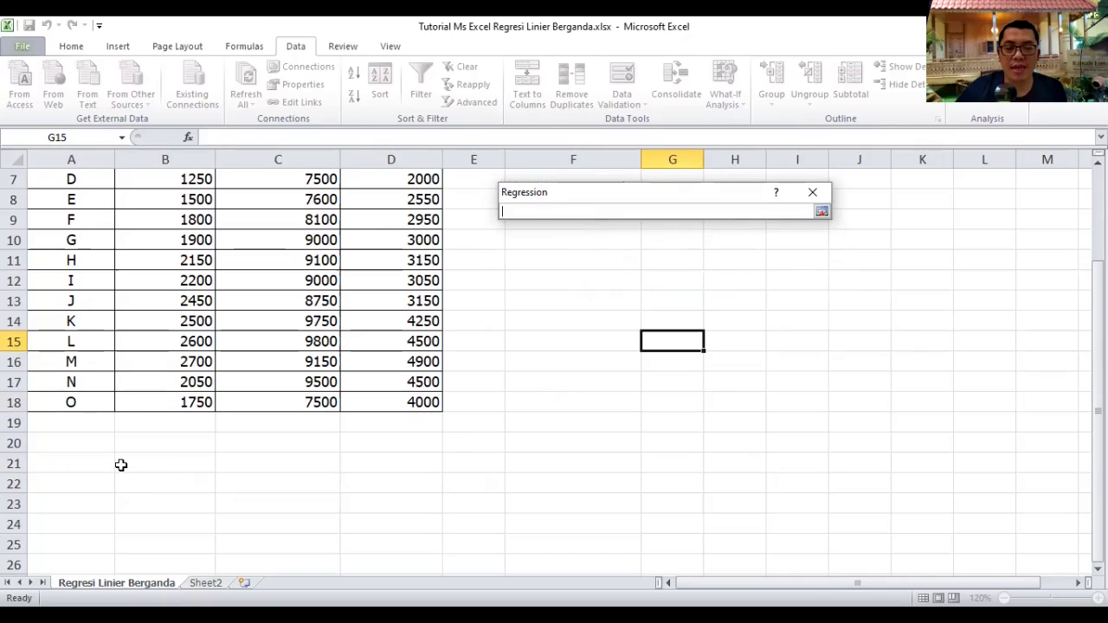
{"action": "left_click", "coordinate": [121, 465]}
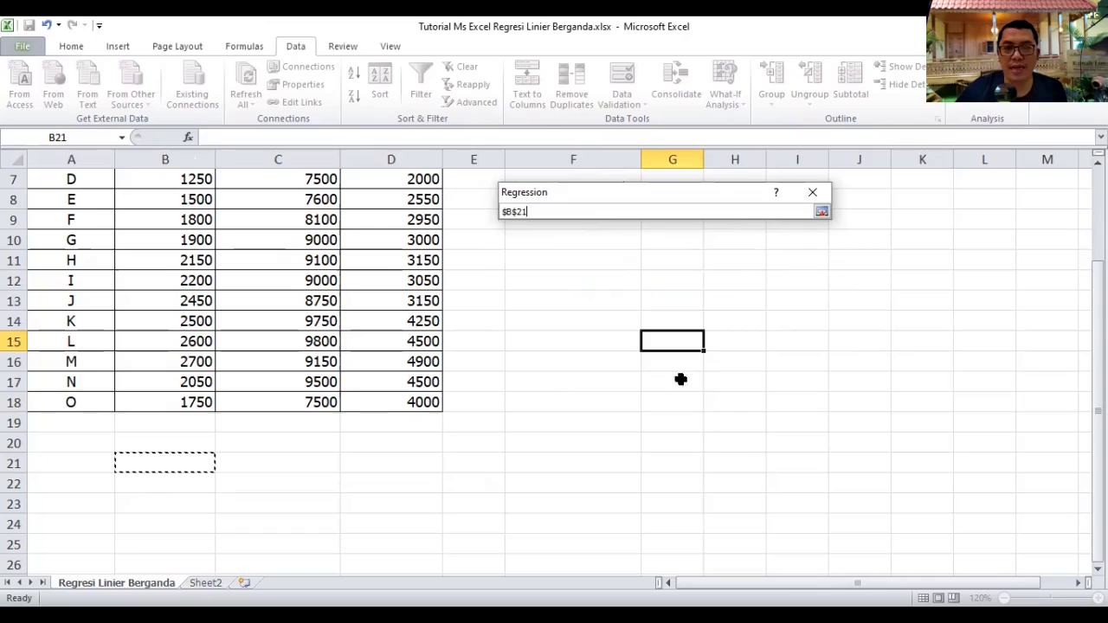
{"action": "left_click", "coordinate": [822, 211]}
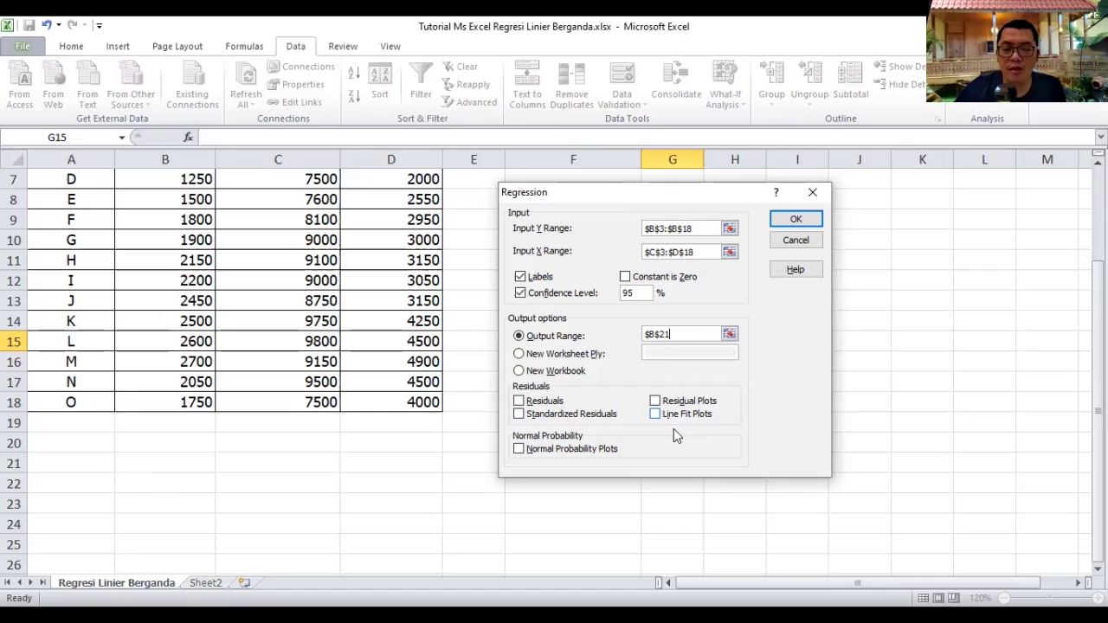
{"action": "left_click", "coordinate": [518, 401]}
{"action": "left_click", "coordinate": [518, 414]}
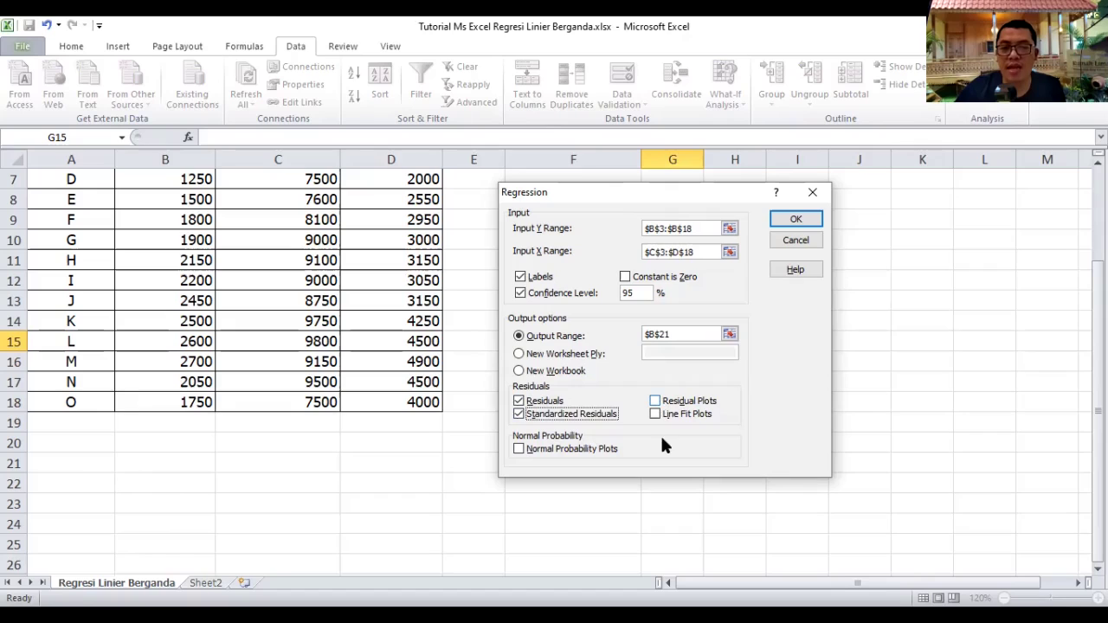
Enable Residual Plots, Line Fit Plots and Normal Probability Plots, then run the regression.
{"action": "left_click", "coordinate": [654, 401]}
{"action": "left_click", "coordinate": [655, 414]}
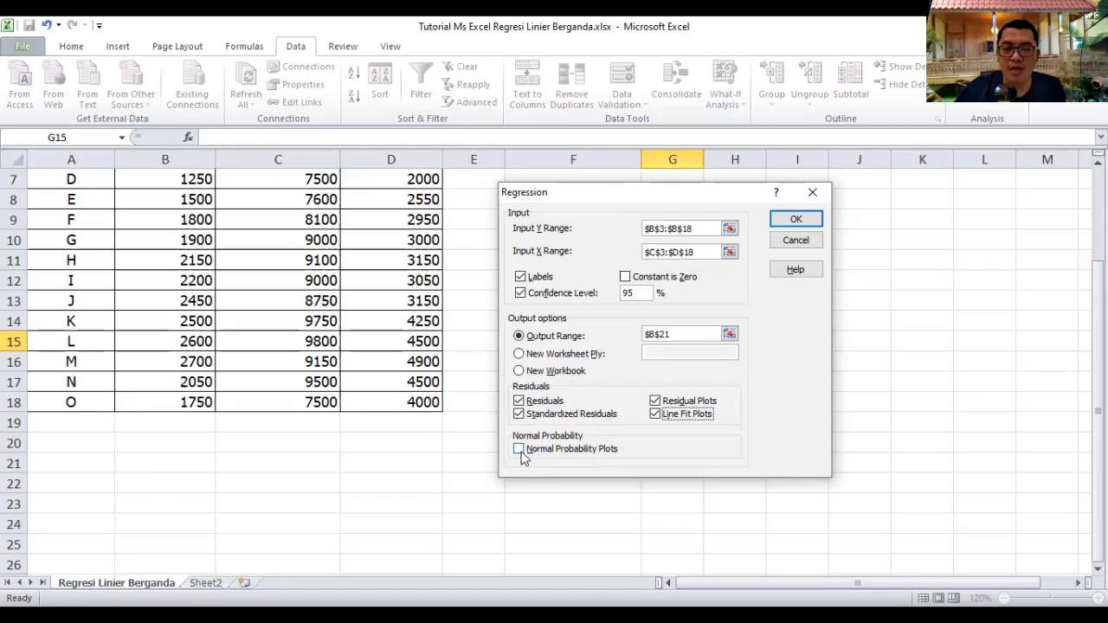
{"action": "left_click", "coordinate": [559, 449]}
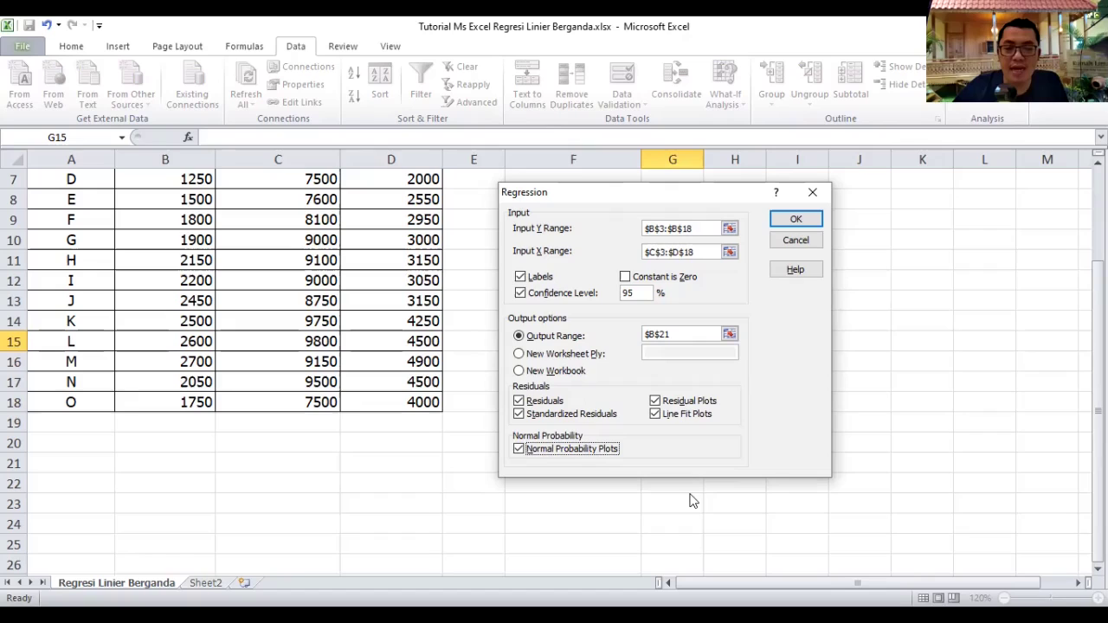
{"action": "left_click", "coordinate": [783, 219]}
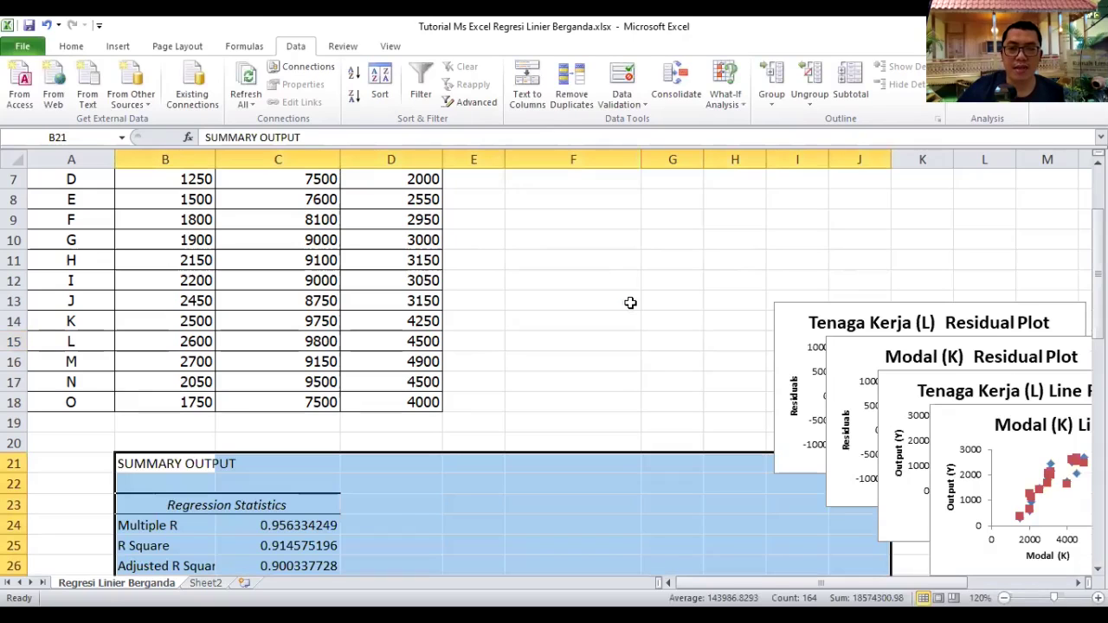
Deselect the output and drag the Tenaga Kerja (L) Residual Plot higher up the sheet.
{"action": "scroll", "coordinate": [631, 303], "scroll_direction": "down", "scroll_amount": 3}
{"action": "scroll", "coordinate": [617, 277], "scroll_direction": "down", "scroll_amount": 2}
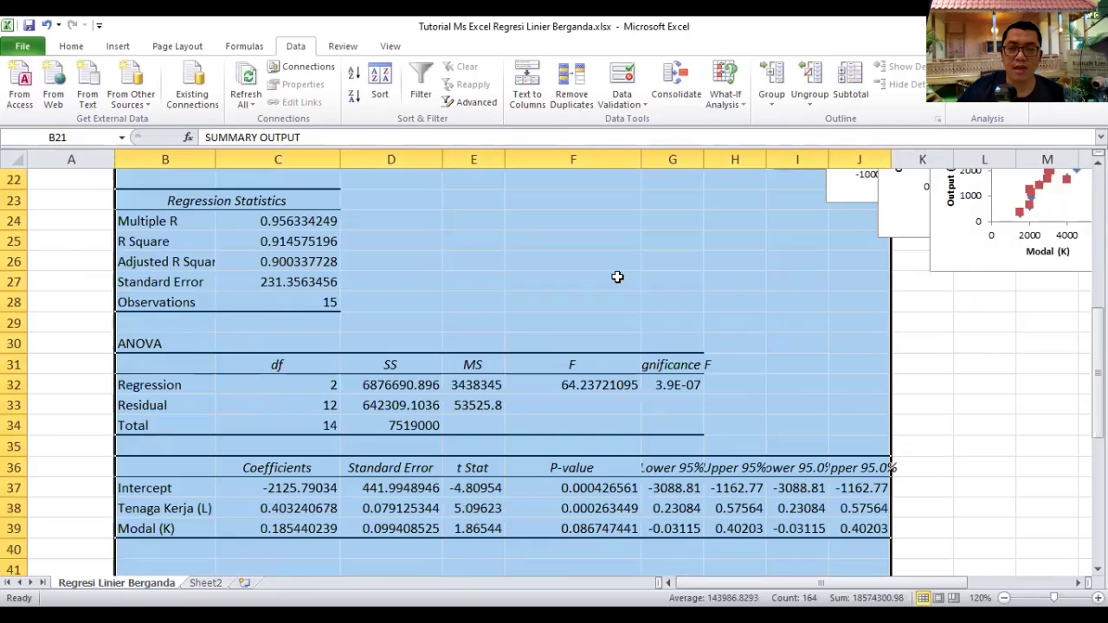
{"action": "left_click", "coordinate": [617, 277]}
{"action": "scroll", "coordinate": [617, 277], "scroll_direction": "up", "scroll_amount": 1}
{"action": "scroll", "coordinate": [617, 277], "scroll_direction": "up", "scroll_amount": 4}
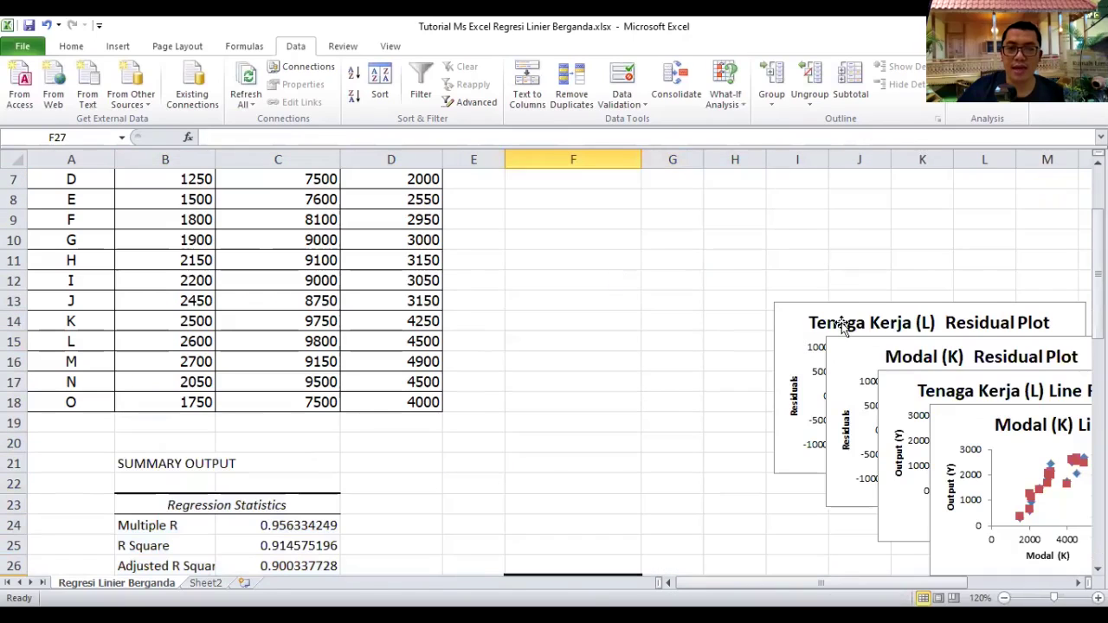
{"action": "left_click", "coordinate": [782, 354]}
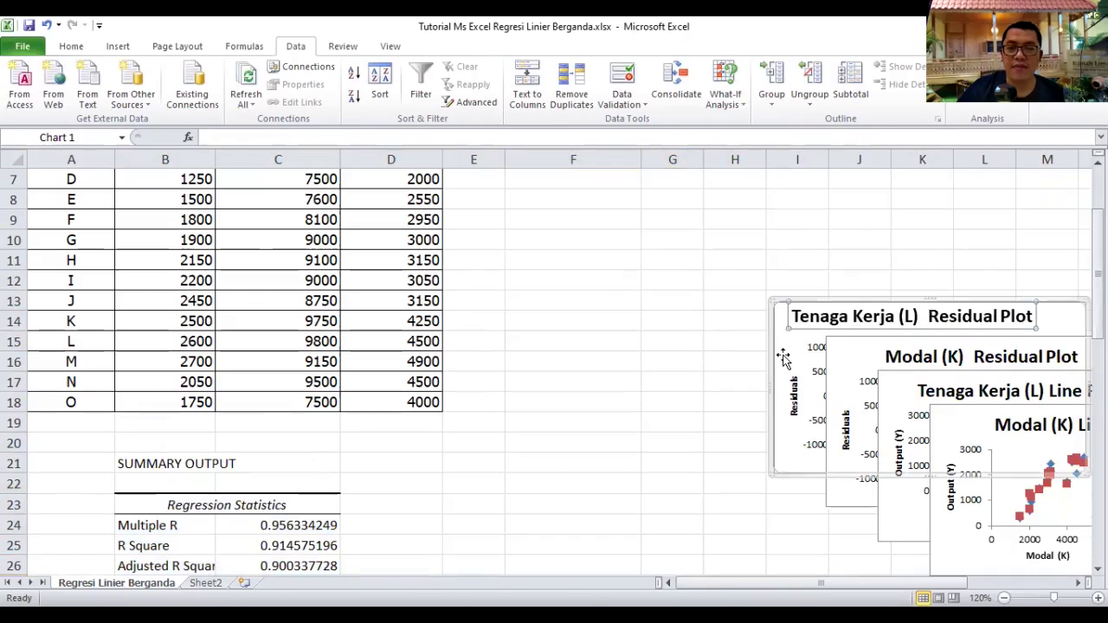
{"action": "mouse_move", "coordinate": [782, 353]}
{"action": "left_mouse_down"}
{"action": "mouse_move", "coordinate": [907, 424]}
{"action": "mouse_move", "coordinate": [874, 328]}
{"action": "left_mouse_up"}
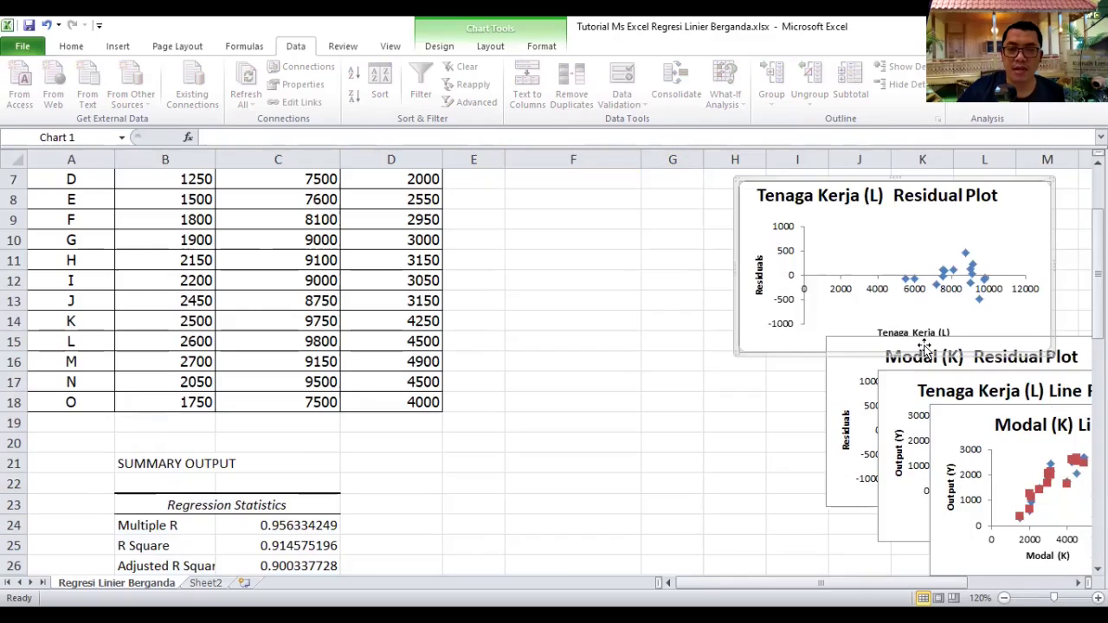
Scroll down to the residual and probability output ending at row 60.
{"action": "scroll", "coordinate": [924, 346], "scroll_direction": "down", "scroll_amount": 2}
{"action": "scroll", "coordinate": [925, 347], "scroll_direction": "down", "scroll_amount": 1}
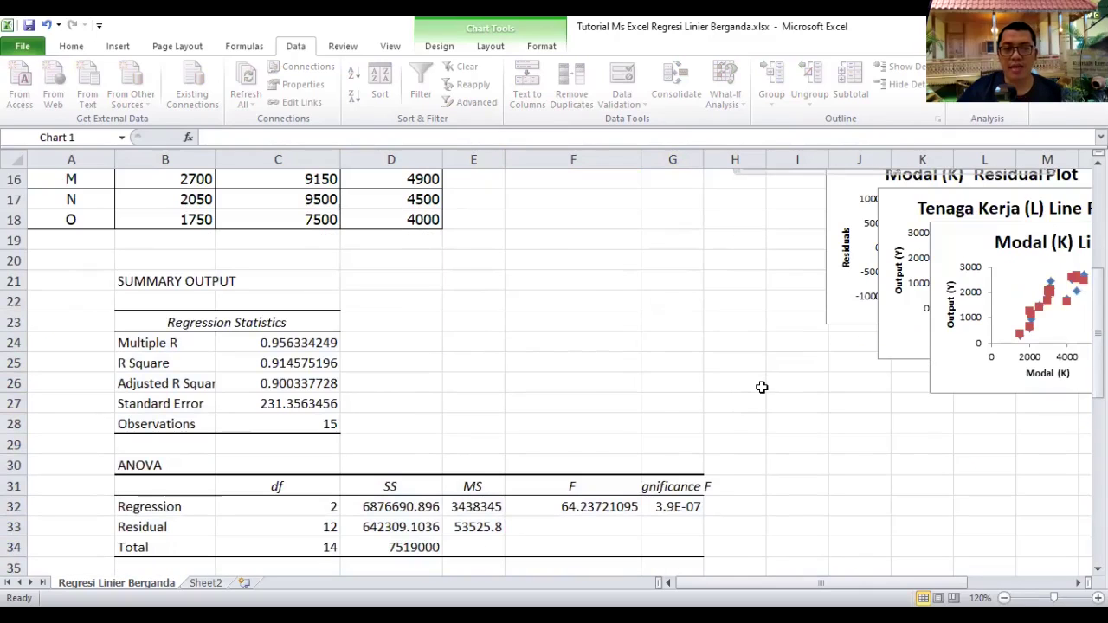
{"action": "scroll", "coordinate": [762, 387], "scroll_direction": "down", "scroll_amount": 2}
{"action": "scroll", "coordinate": [765, 389], "scroll_direction": "down", "scroll_amount": 7}
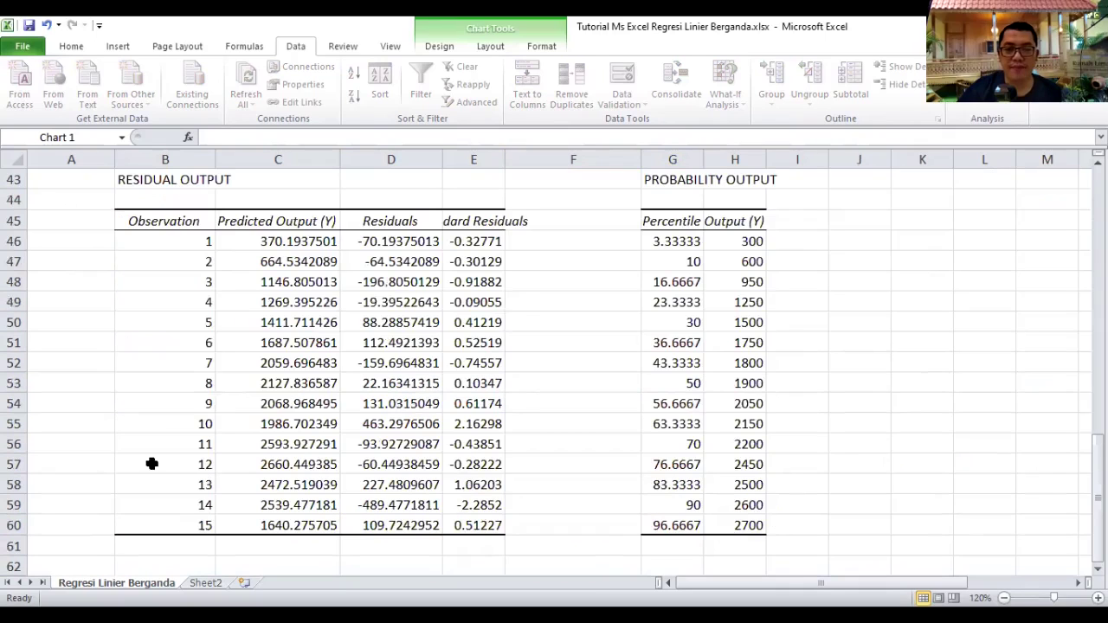
{"action": "scroll", "coordinate": [142, 387], "scroll_direction": "down", "scroll_amount": 4}
Enter 1. Sign and Magnitude, 2. Uji F, 3. Uji t, 4. Koefisien Determinasi in B65:B68.
{"action": "left_click", "coordinate": [142, 387]}
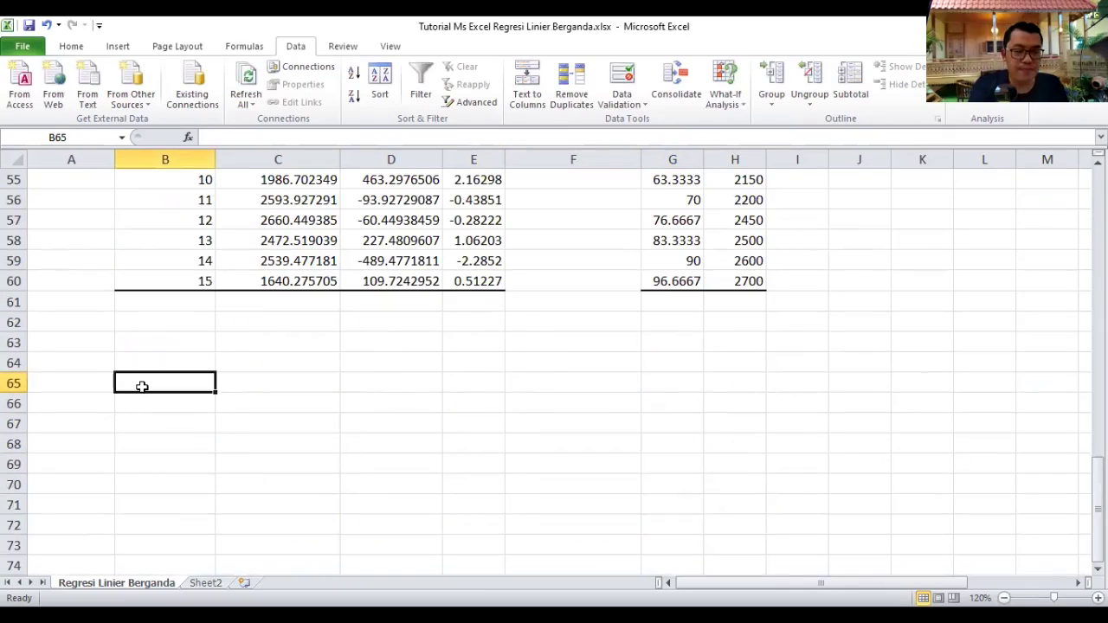
{"action": "type", "text": "1."}
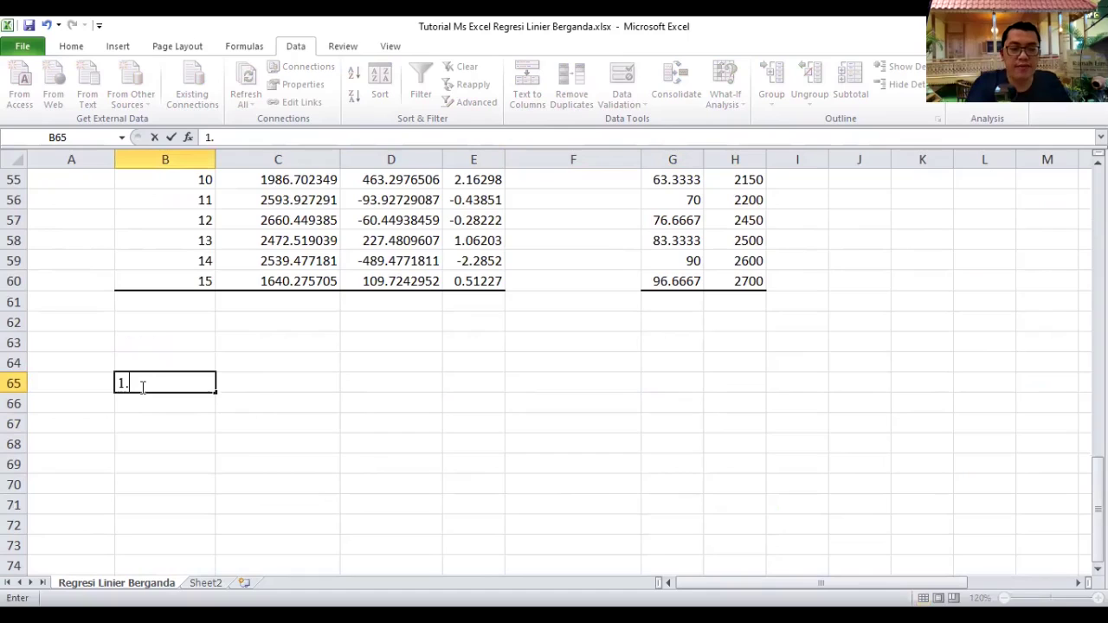
{"action": "type", "text": " Sign and MA"}
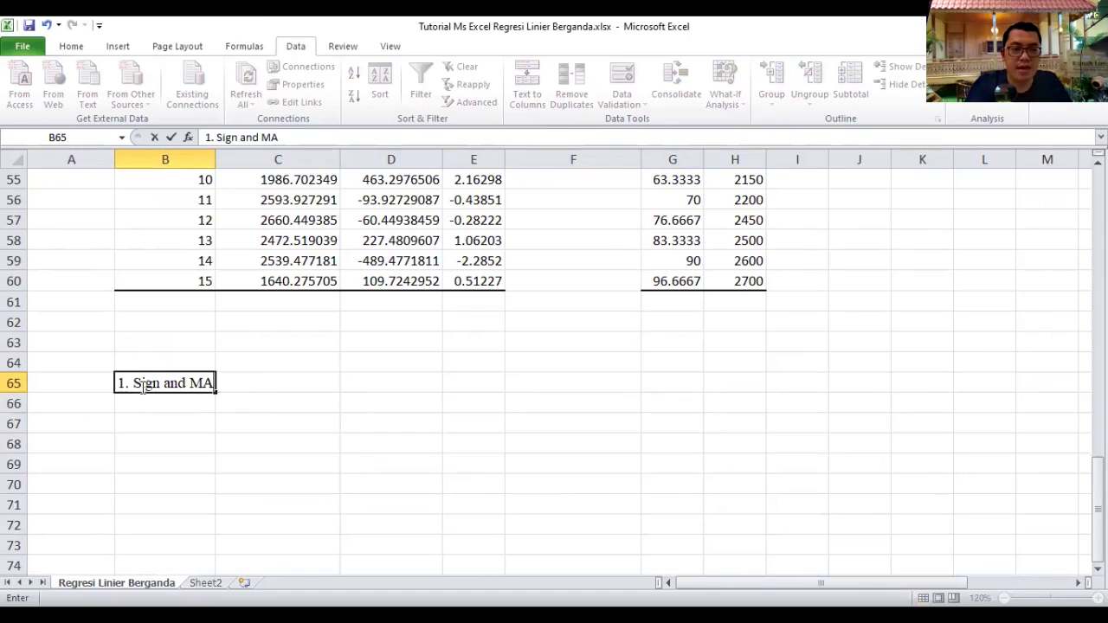
{"action": "type", "text": "g"}
{"action": "key", "text": "BackSpace"}
{"action": "key", "text": "BackSpace"}
{"action": "type", "text": "a"}
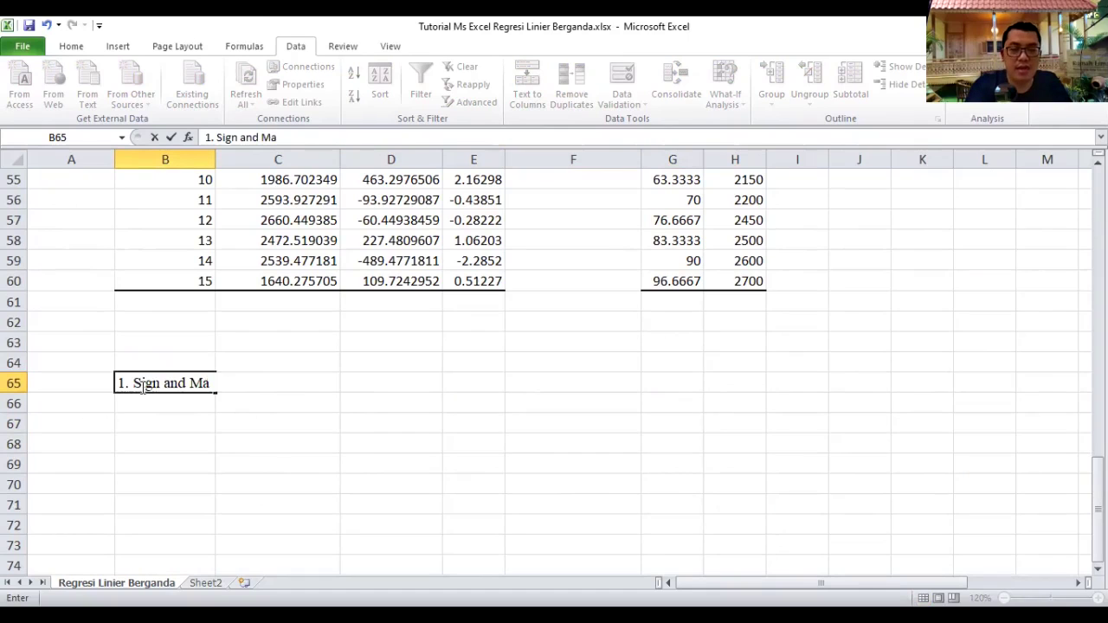
{"action": "type", "text": "gnitude"}
{"action": "key", "text": "Return"}
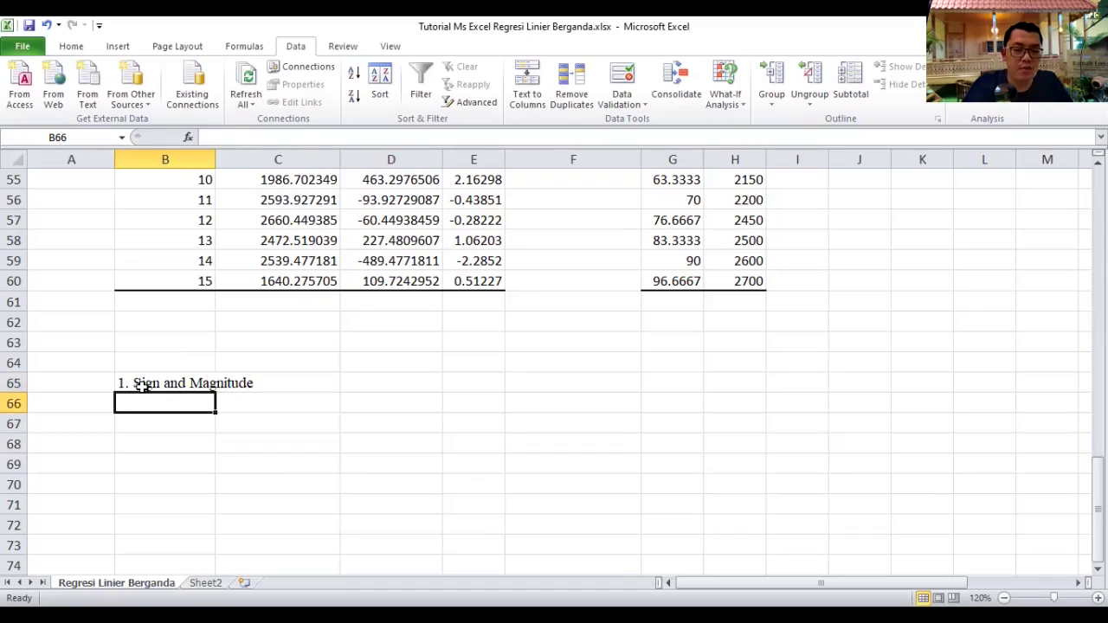
{"action": "type", "text": "2."}
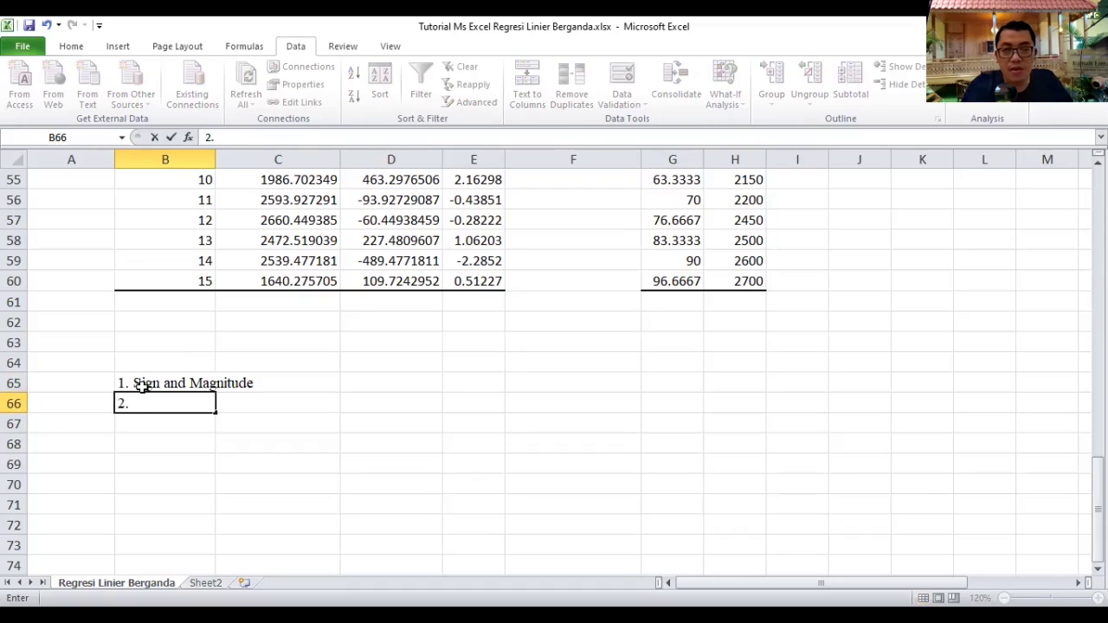
{"action": "type", "text": " Uji F"}
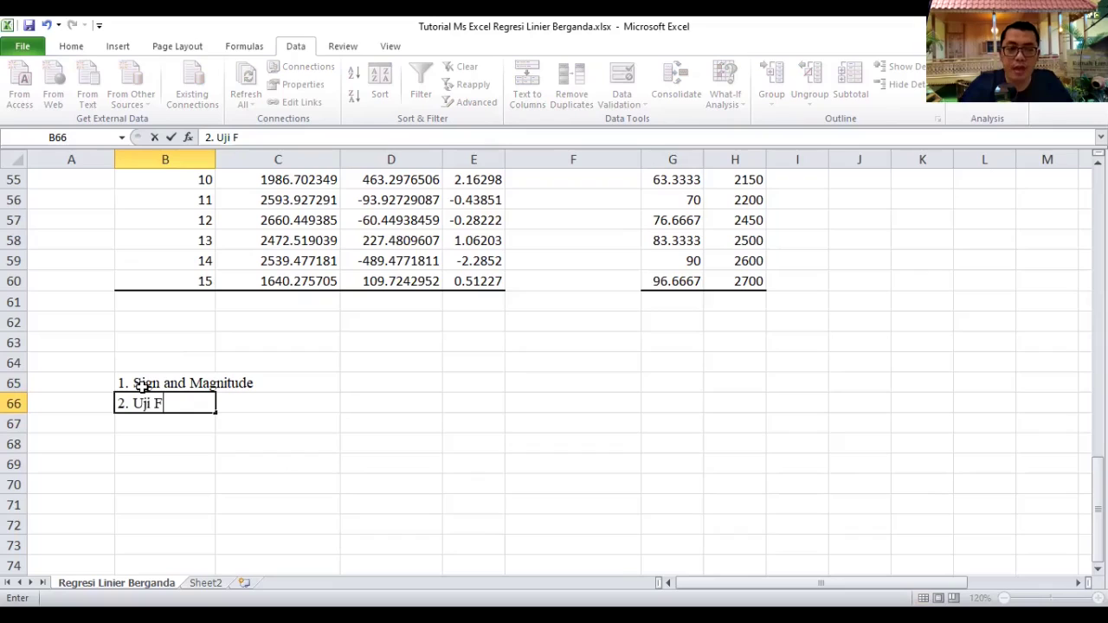
{"action": "key", "text": "Return"}
{"action": "type", "text": "3. U"}
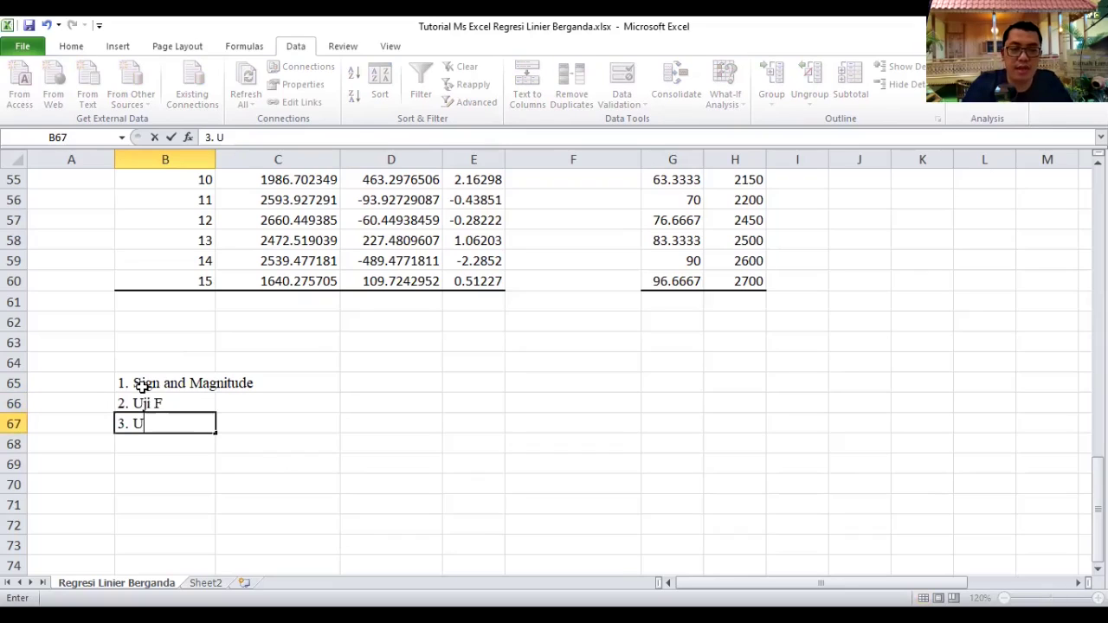
{"action": "type", "text": "ji t"}
{"action": "key", "text": "Return"}
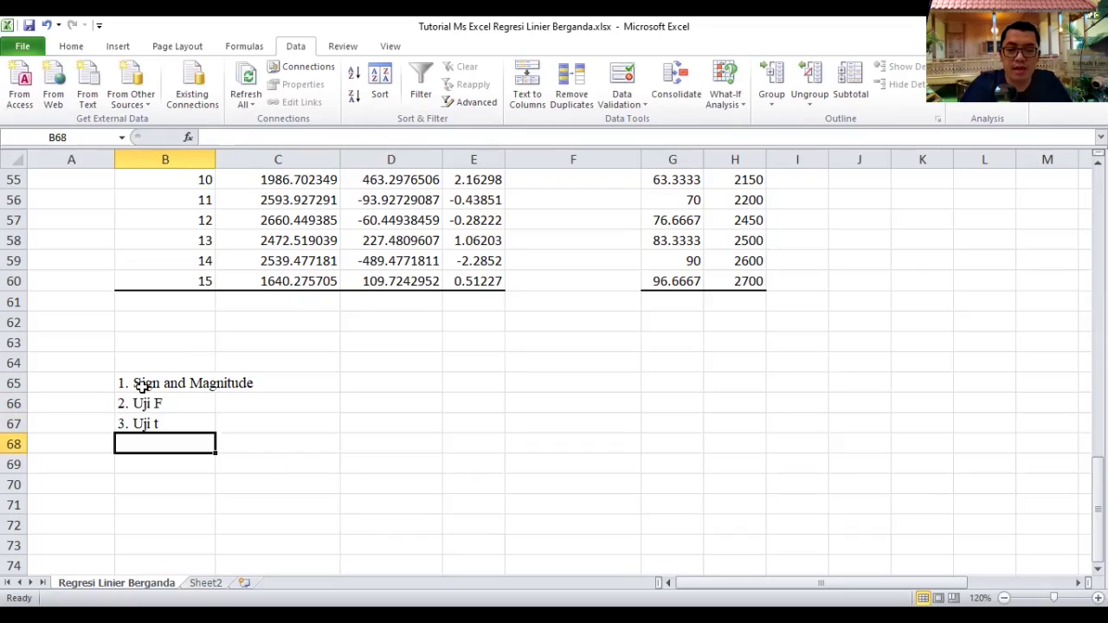
{"action": "type", "text": "4. Koefisi"}
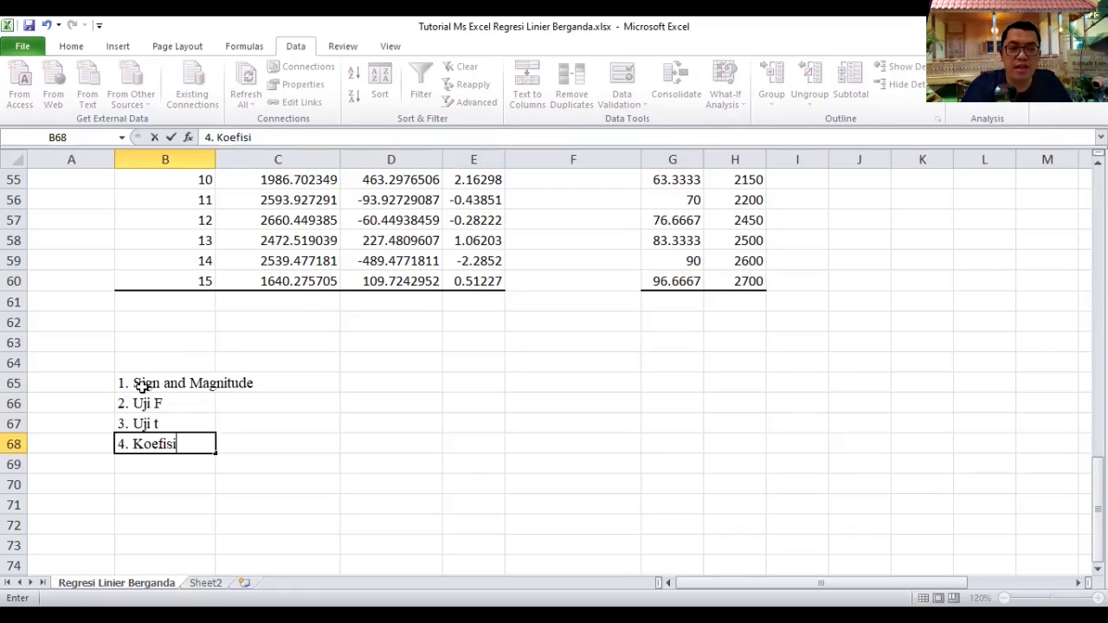
{"action": "type", "text": "en Determina"}
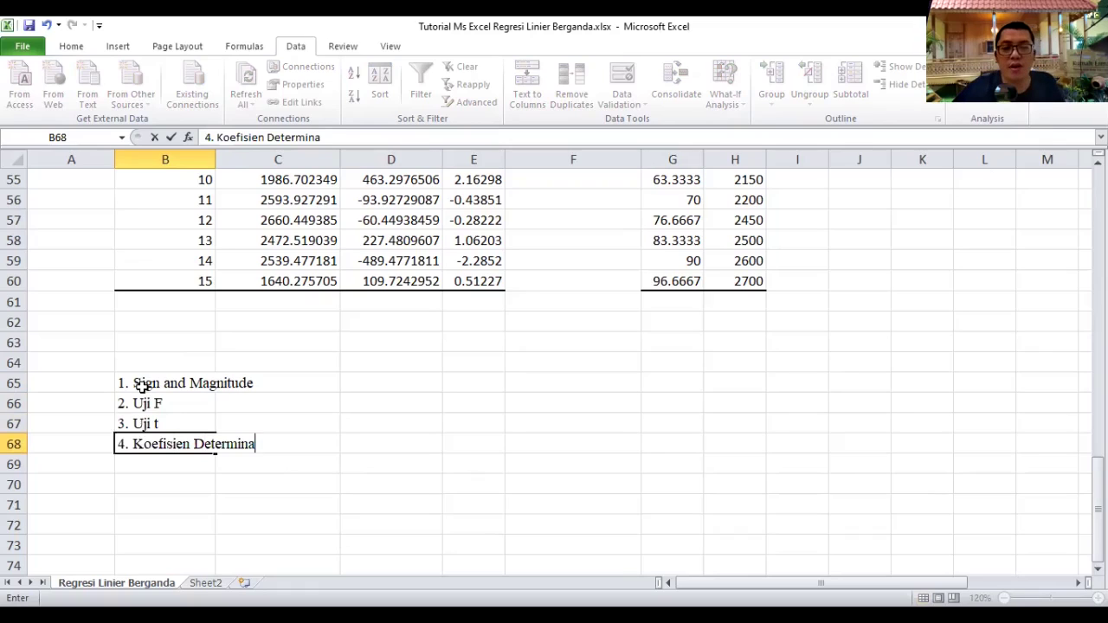
{"action": "type", "text": "si"}
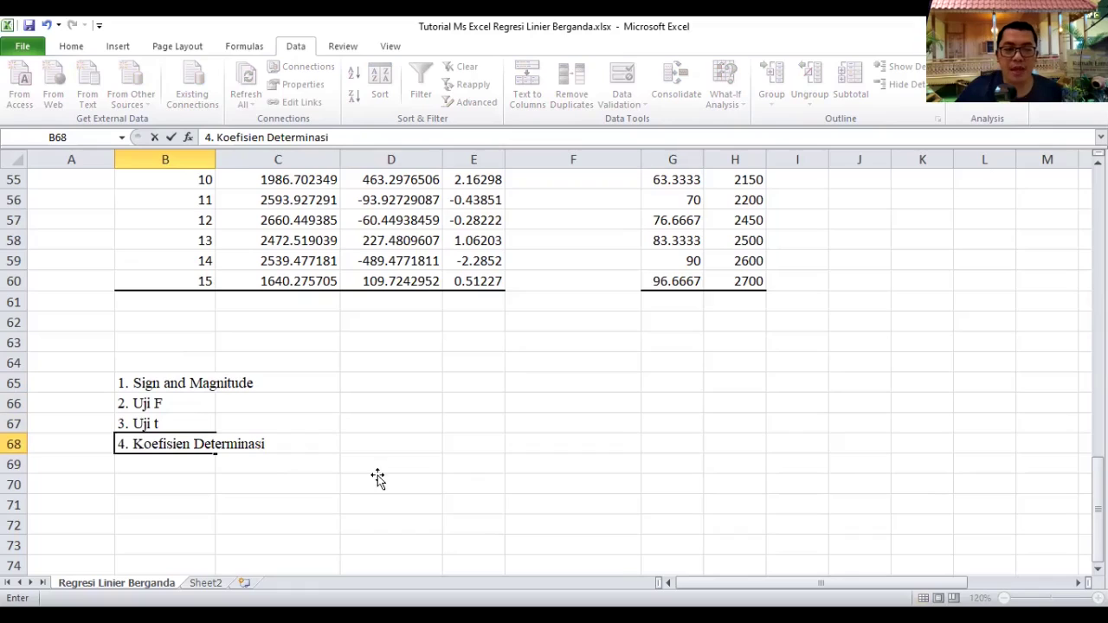
{"action": "left_click", "coordinate": [377, 475]}
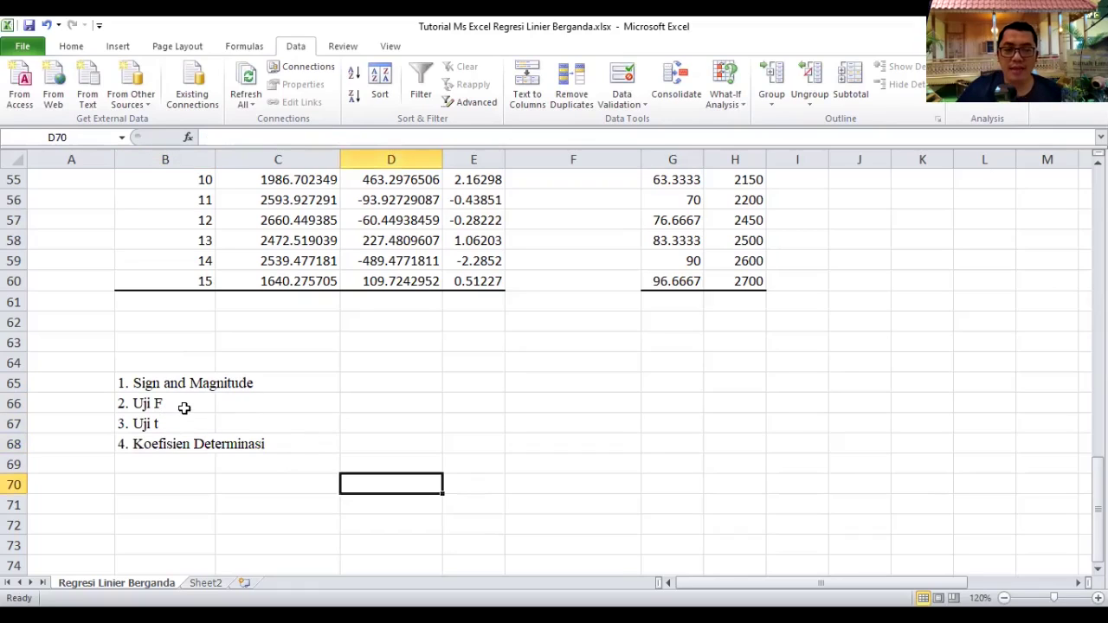
{"action": "scroll", "coordinate": [186, 408], "scroll_direction": "up", "scroll_amount": 3}
{"action": "scroll", "coordinate": [185, 408], "scroll_direction": "up", "scroll_amount": 1}
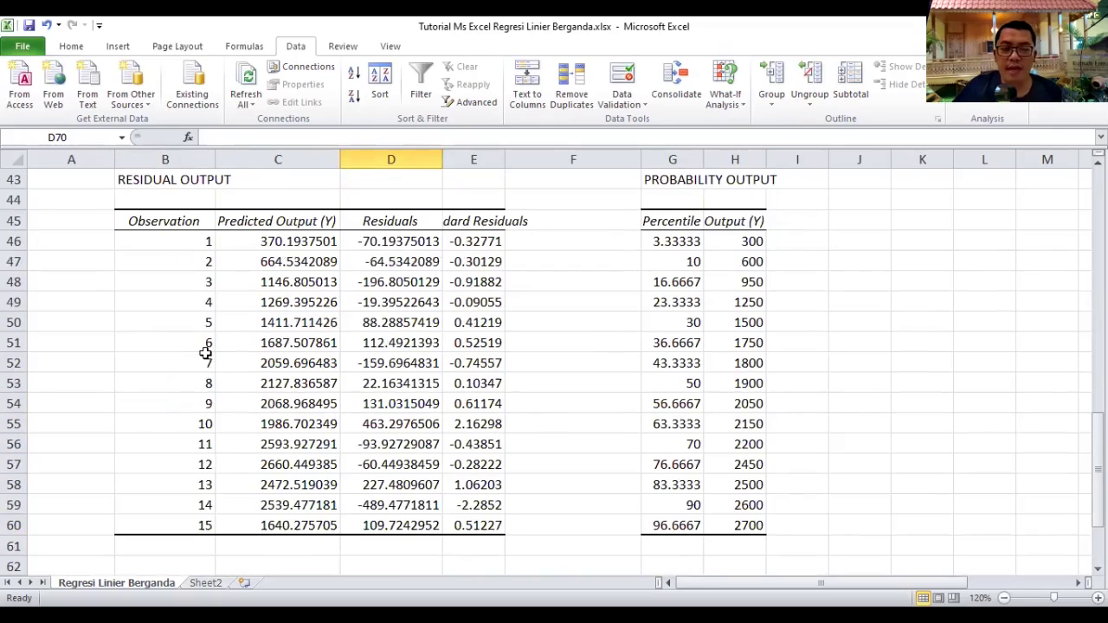
{"action": "scroll", "coordinate": [206, 353], "scroll_direction": "up", "scroll_amount": 4}
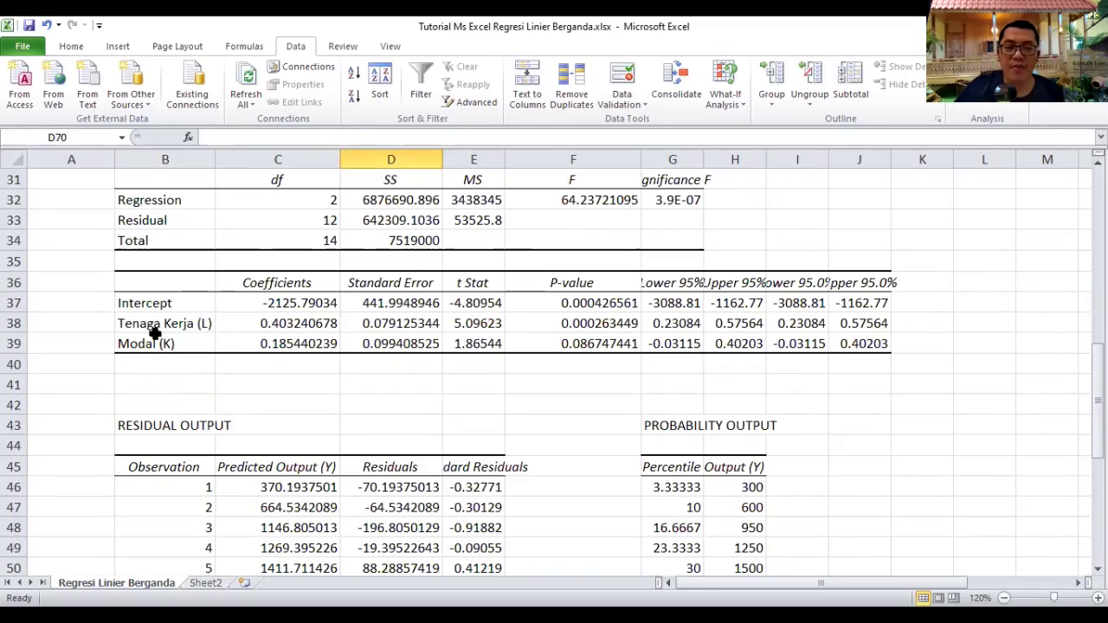
{"action": "scroll", "coordinate": [191, 389], "scroll_direction": "up", "scroll_amount": 1}
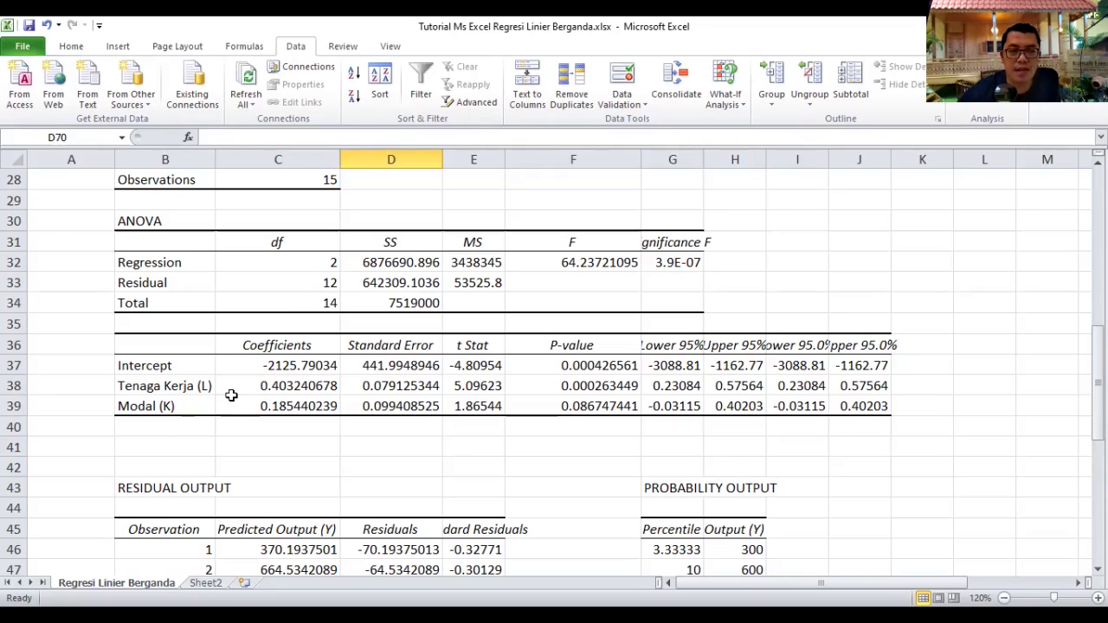
{"action": "scroll", "coordinate": [231, 396], "scroll_direction": "up", "scroll_amount": 1}
{"action": "scroll", "coordinate": [232, 396], "scroll_direction": "up", "scroll_amount": 2}
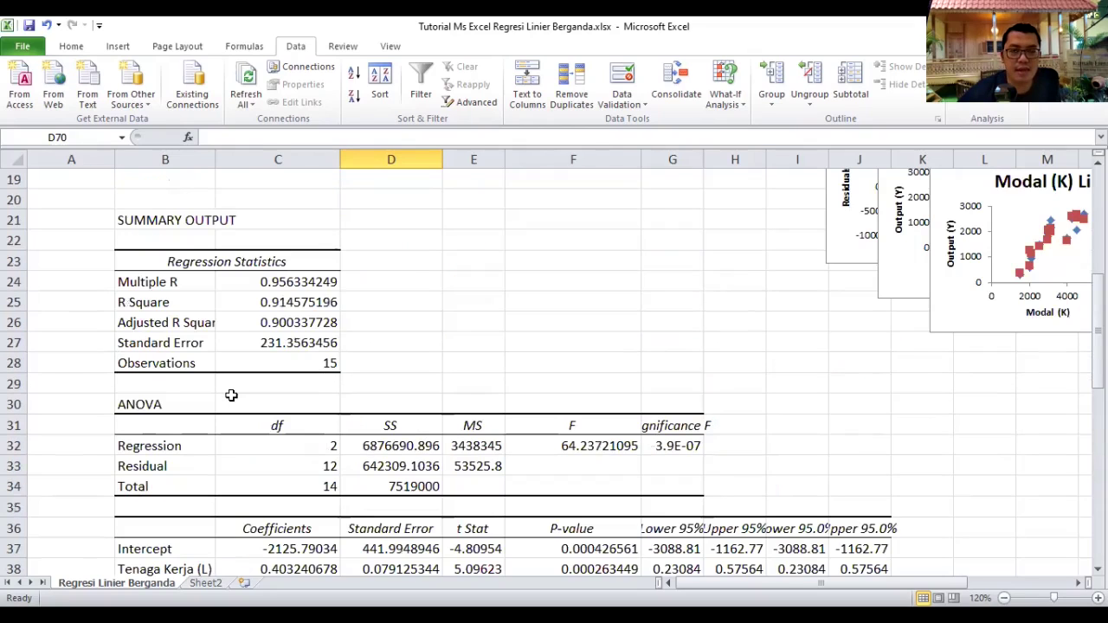
{"action": "scroll", "coordinate": [231, 395], "scroll_direction": "down", "scroll_amount": 1}
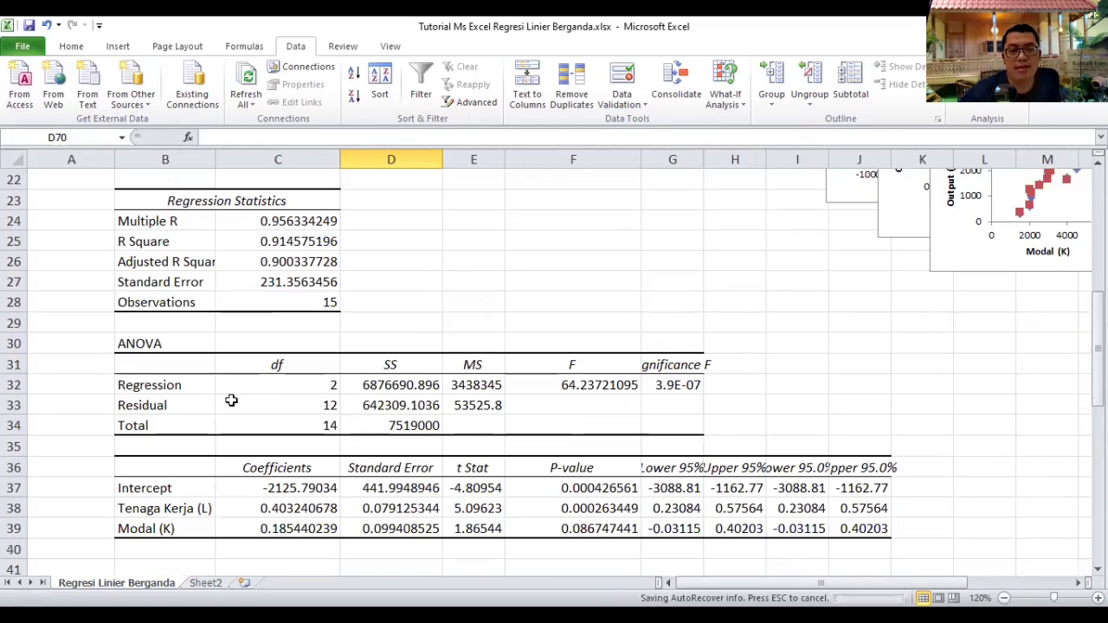
{"action": "scroll", "coordinate": [232, 396], "scroll_direction": "down", "scroll_amount": 2}
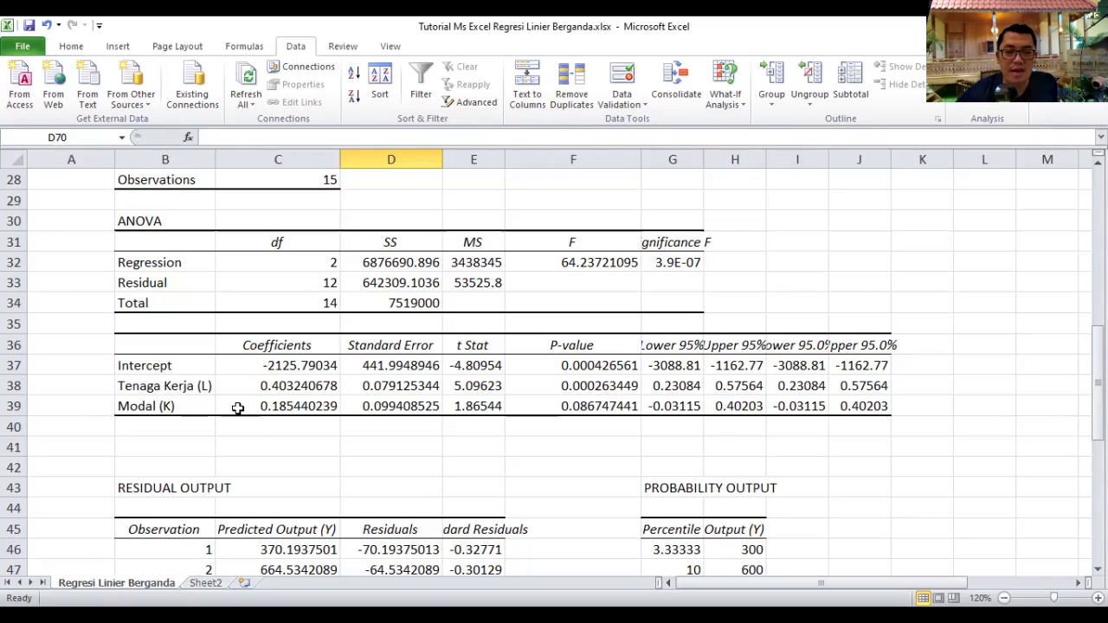
{"action": "scroll", "coordinate": [236, 409], "scroll_direction": "down", "scroll_amount": 2}
{"action": "scroll", "coordinate": [137, 426], "scroll_direction": "down", "scroll_amount": 7}
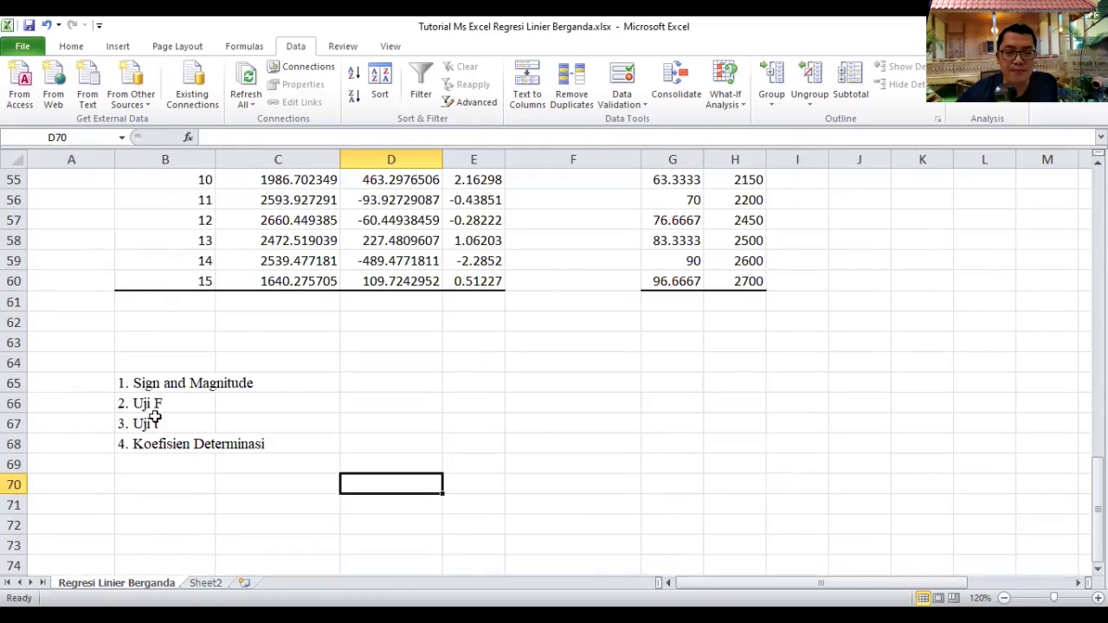
{"action": "scroll", "coordinate": [155, 417], "scroll_direction": "up", "scroll_amount": 1}
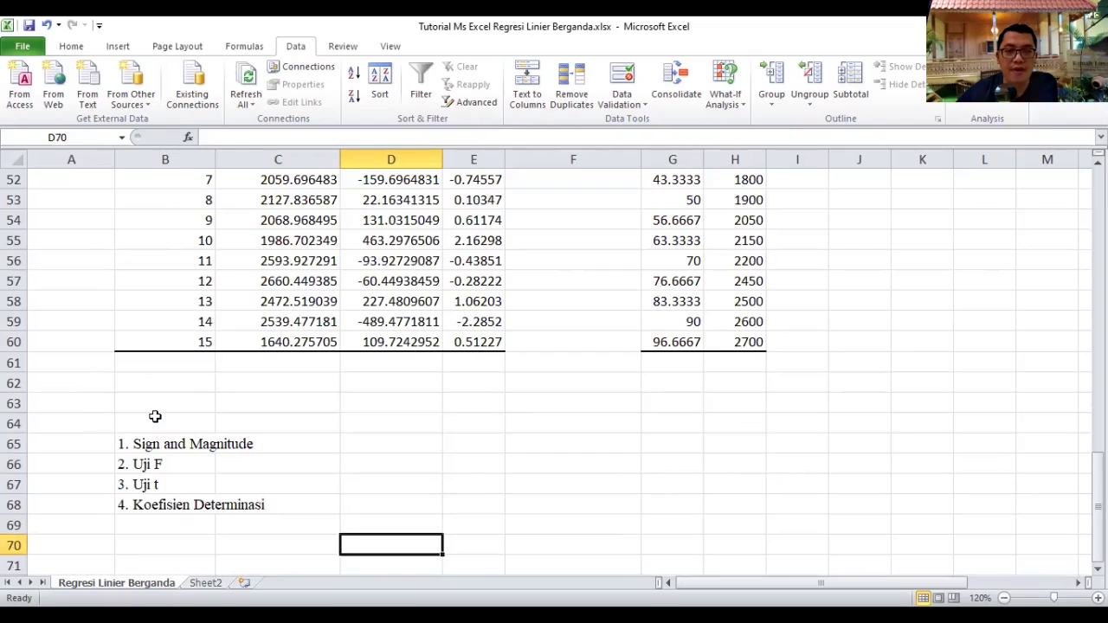
{"action": "scroll", "coordinate": [155, 418], "scroll_direction": "up", "scroll_amount": 3}
{"action": "scroll", "coordinate": [155, 417], "scroll_direction": "up", "scroll_amount": 7}
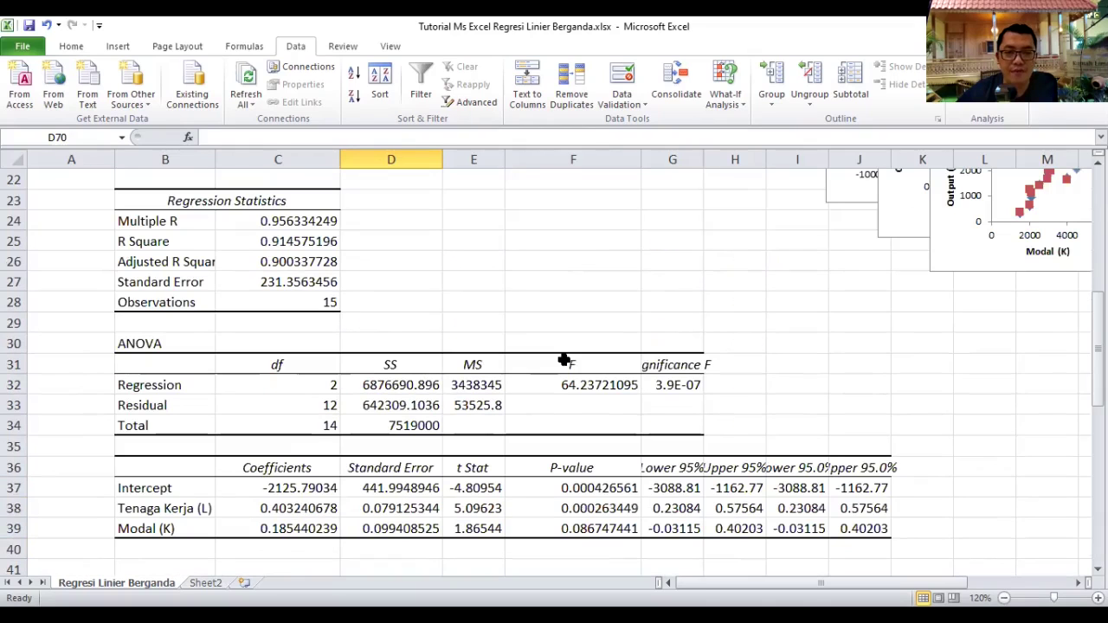
Fill the ANOVA F heading and value 64.23721095 yellow.
{"action": "left_click_drag", "start_coordinate": [564, 360], "coordinate": [568, 400]}
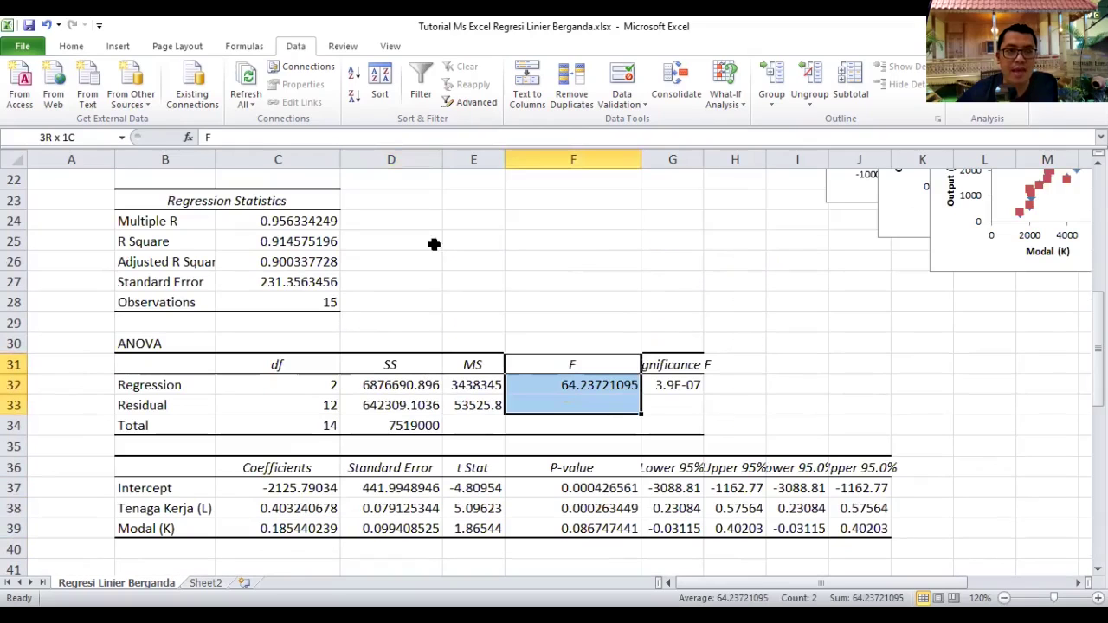
{"action": "left_click_drag", "start_coordinate": [434, 245], "coordinate": [573, 385]}
{"action": "left_click", "coordinate": [71, 46]}
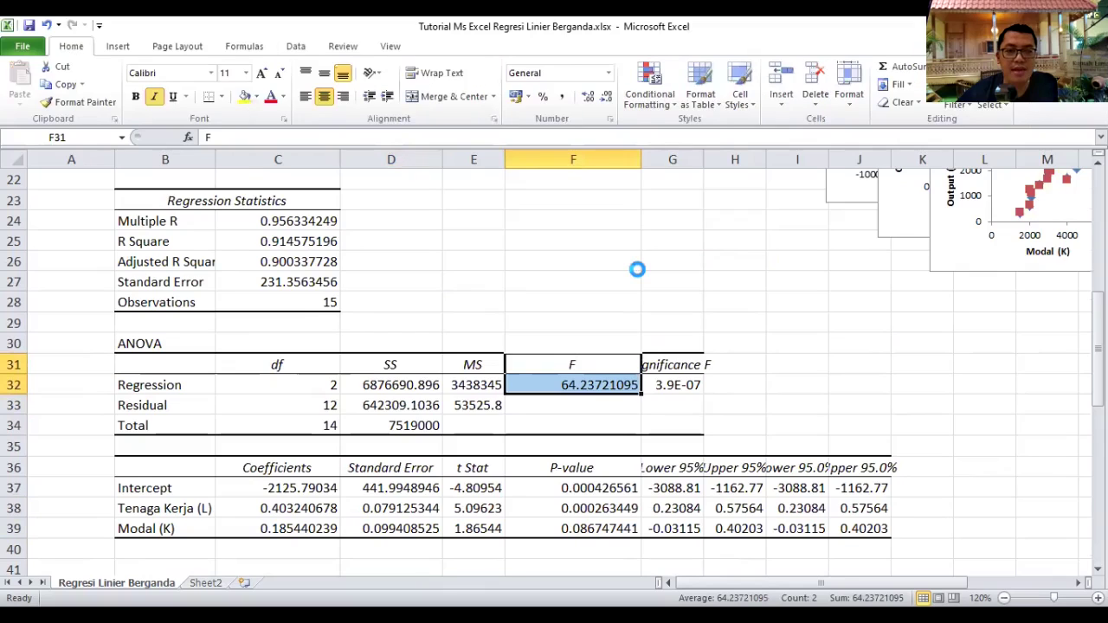
{"action": "left_click", "coordinate": [667, 279]}
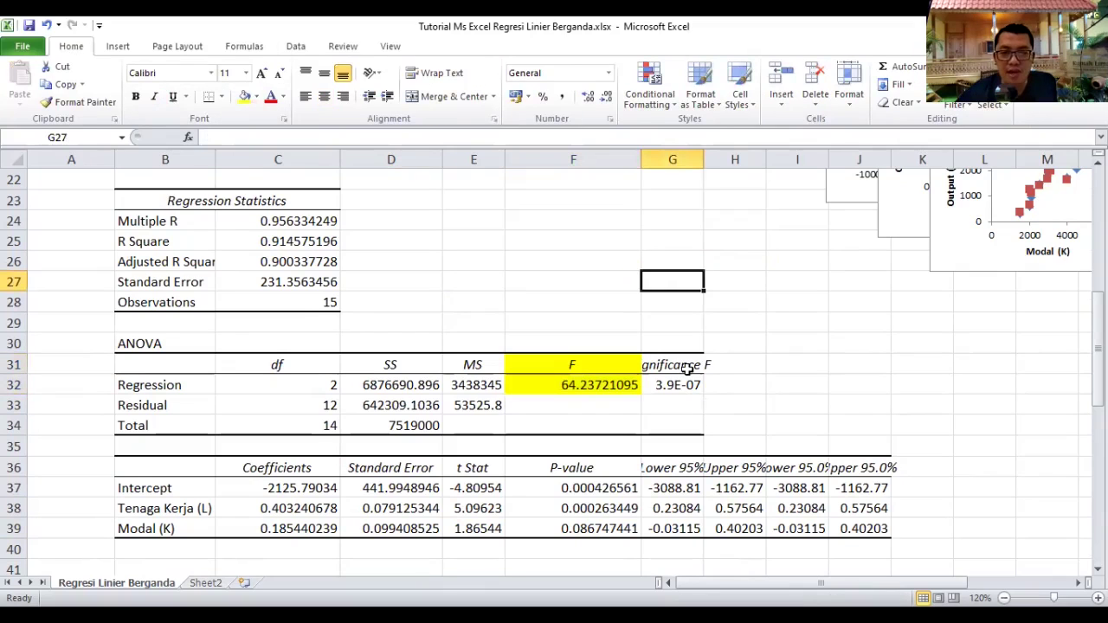
Make the Significance F heading and value 3.88601E-07 red.
{"action": "left_click_drag", "start_coordinate": [687, 365], "coordinate": [691, 387]}
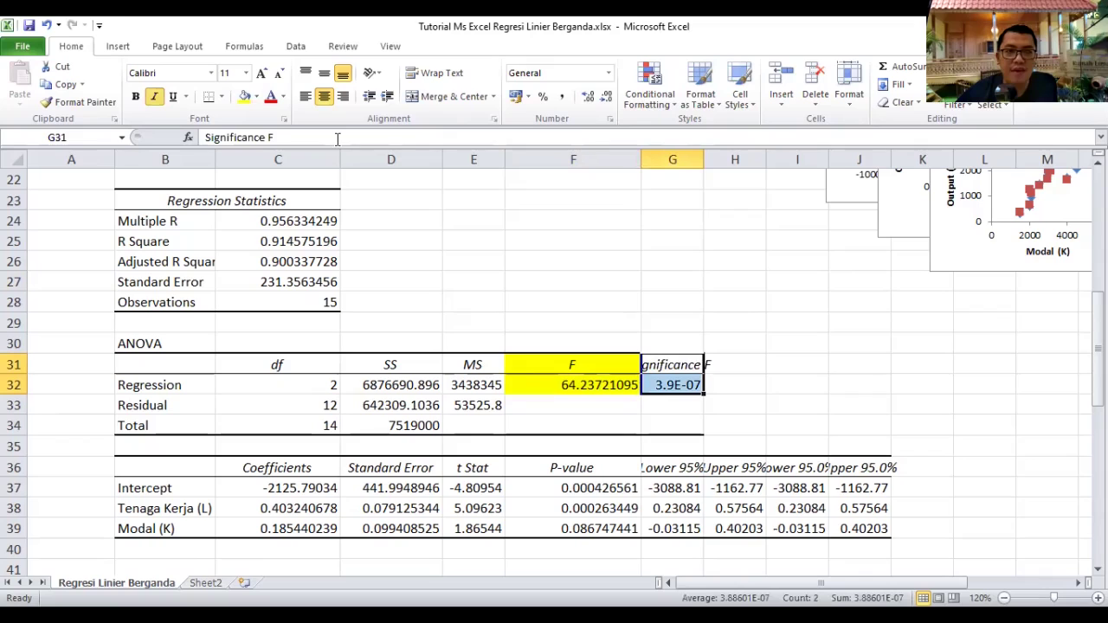
{"action": "left_click", "coordinate": [271, 99]}
{"action": "left_click", "coordinate": [820, 359]}
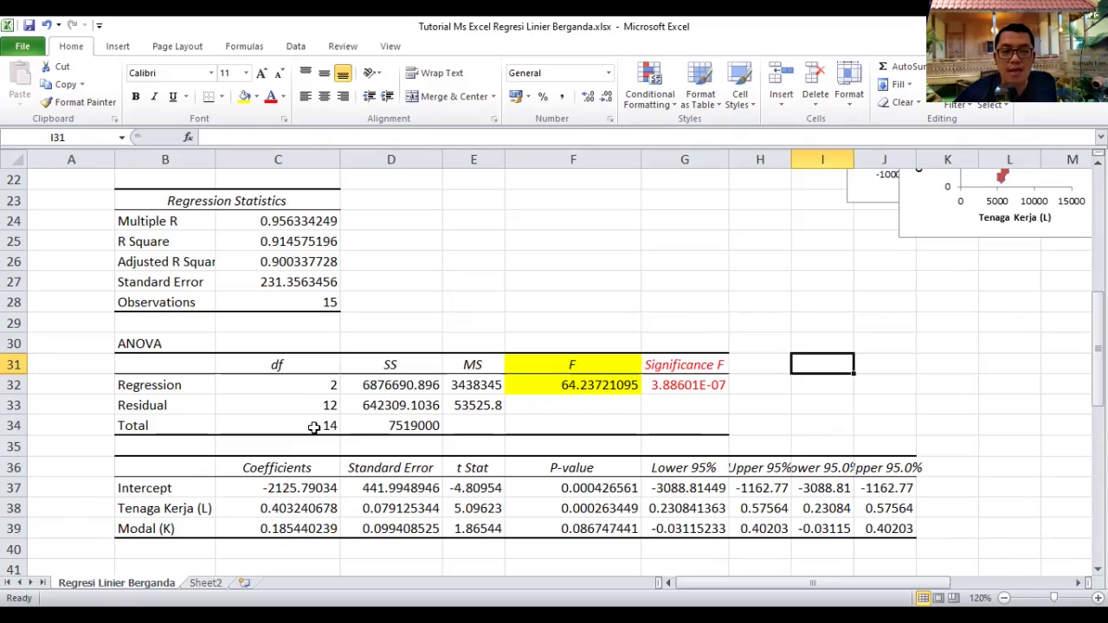
{"action": "scroll", "coordinate": [314, 426], "scroll_direction": "down", "scroll_amount": 5}
{"action": "scroll", "coordinate": [165, 446], "scroll_direction": "down", "scroll_amount": 6}
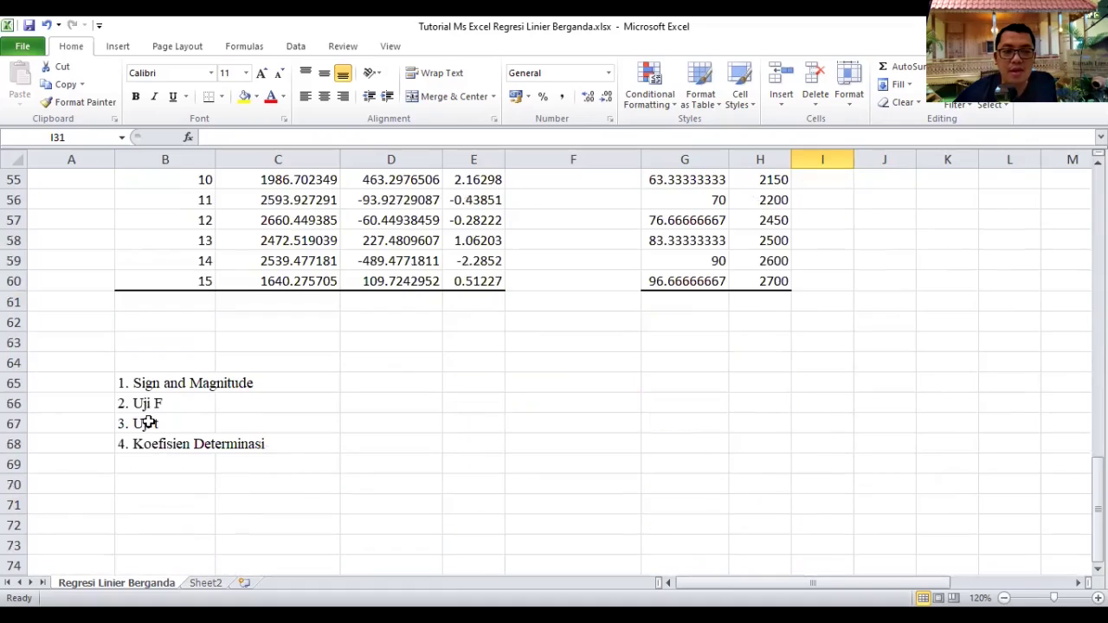
{"action": "left_click", "coordinate": [213, 418]}
{"action": "scroll", "coordinate": [215, 420], "scroll_direction": "up", "scroll_amount": 9}
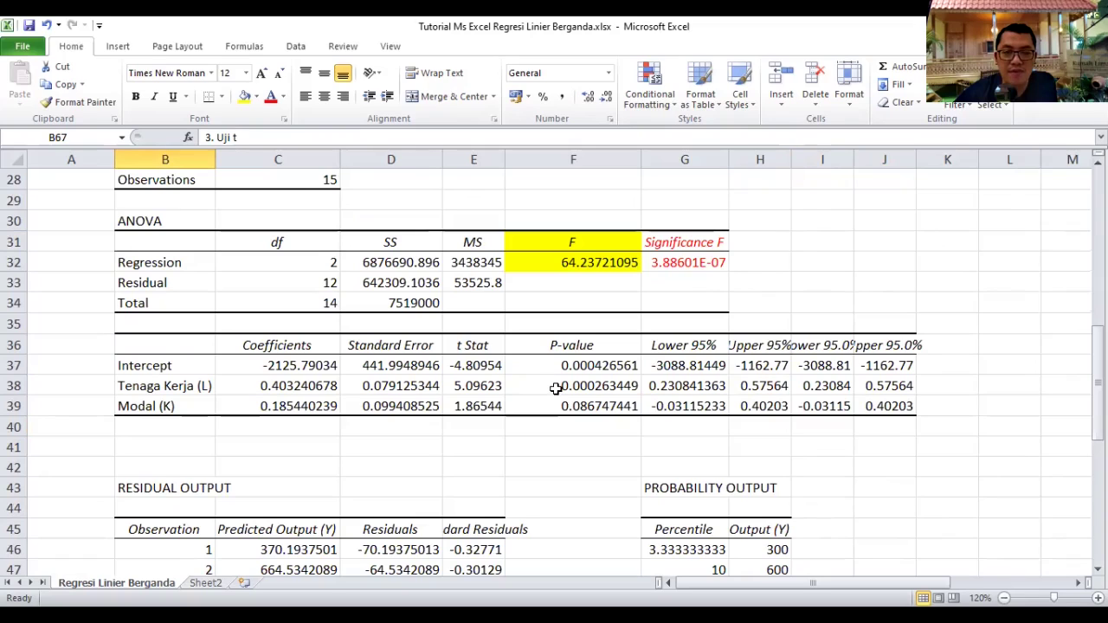
{"action": "left_click", "coordinate": [469, 387]}
{"action": "left_click_drag", "start_coordinate": [469, 387], "coordinate": [453, 400]}
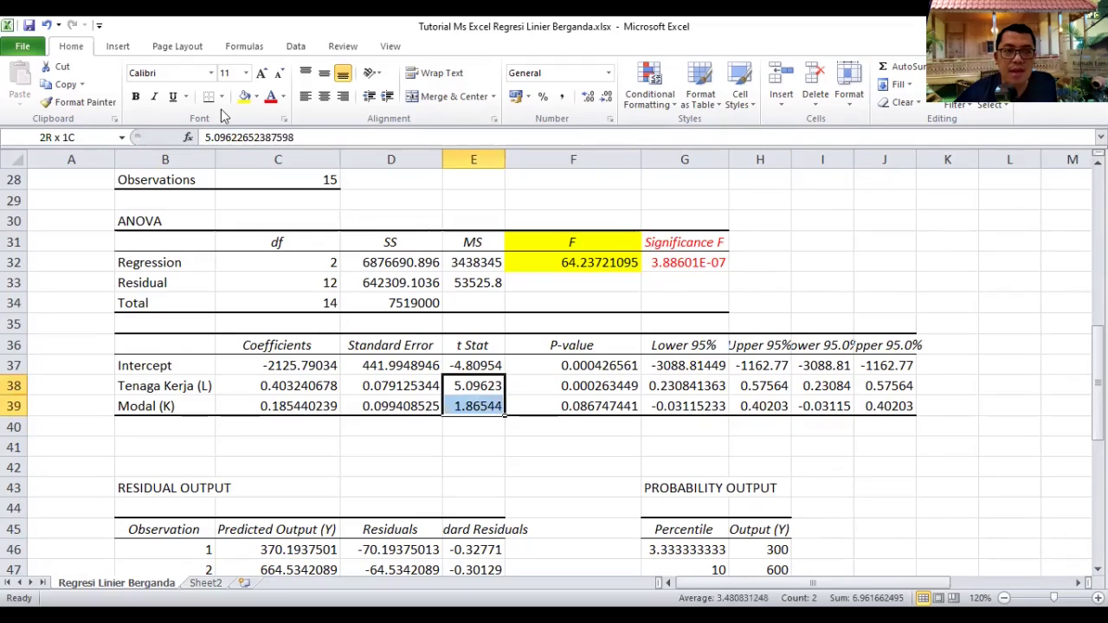
Fill t Stat cells 5.09623 and 1.86544 yellow; make P-values 0.000263449 and 0.086747441 red.
{"action": "left_click", "coordinate": [244, 98]}
{"action": "left_click_drag", "start_coordinate": [604, 385], "coordinate": [604, 398]}
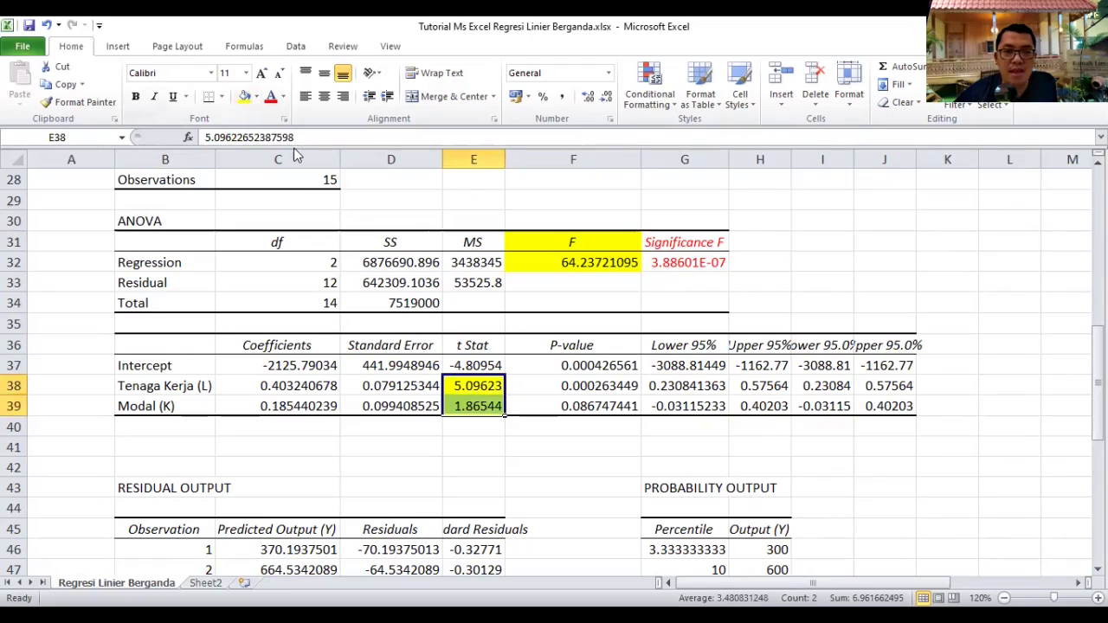
{"action": "left_click", "coordinate": [270, 96]}
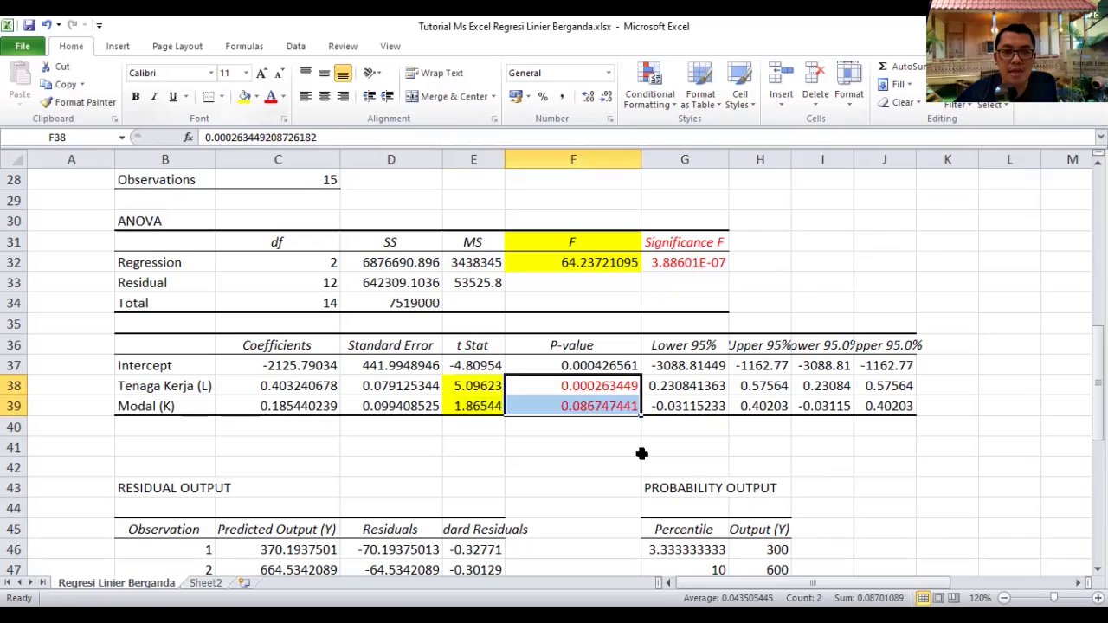
{"action": "left_click", "coordinate": [532, 440]}
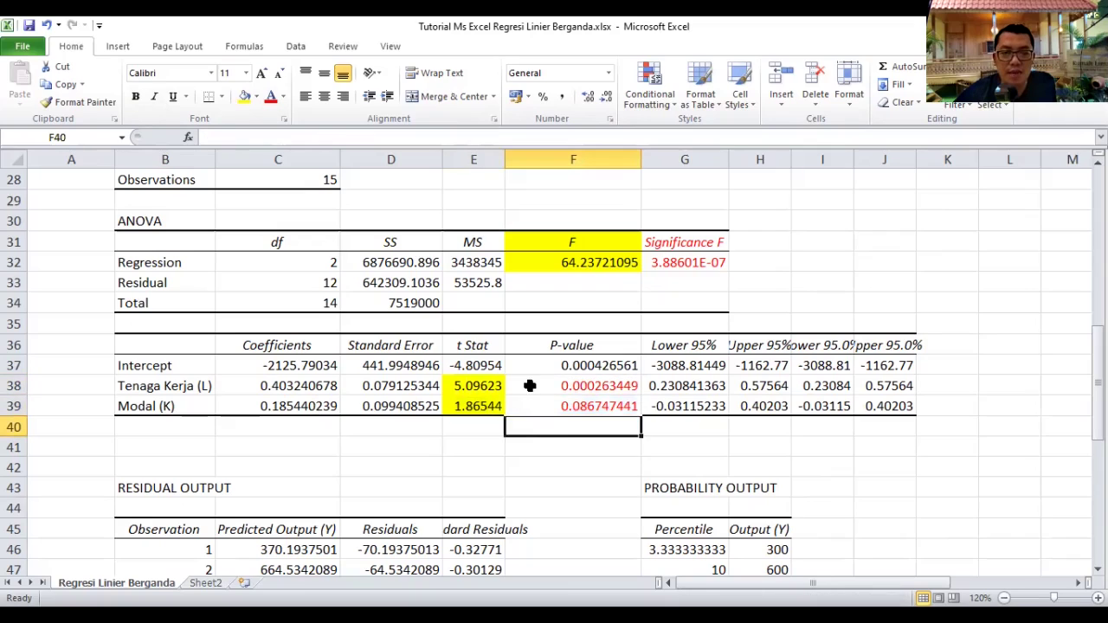
{"action": "key", "text": "Up"}
{"action": "key", "text": "Up"}
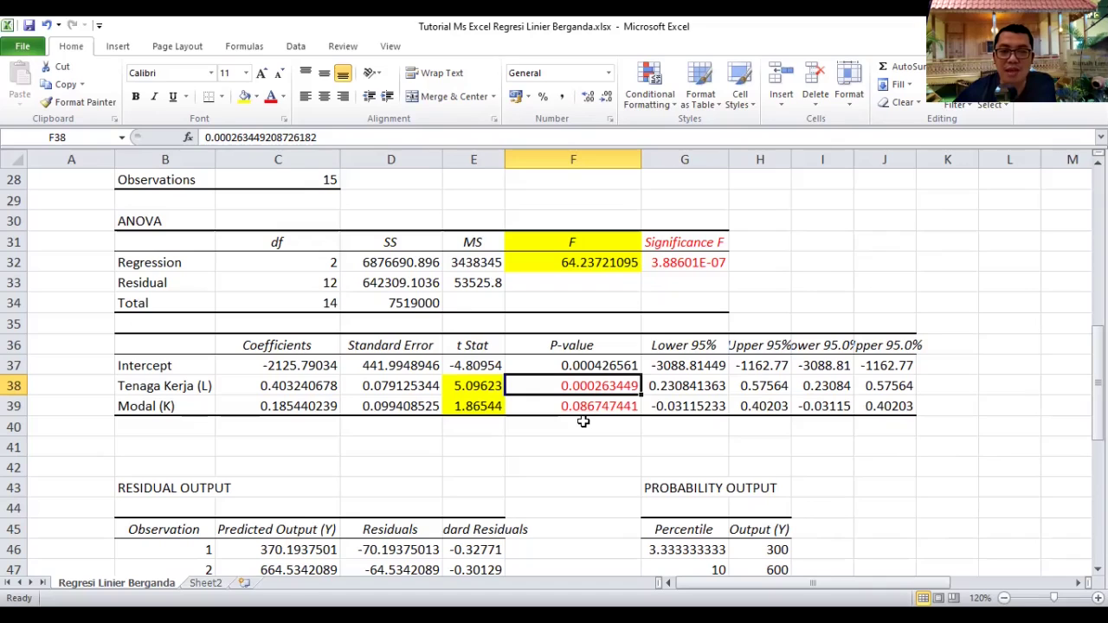
{"action": "scroll", "coordinate": [589, 422], "scroll_direction": "down", "scroll_amount": 6}
{"action": "scroll", "coordinate": [137, 535], "scroll_direction": "down", "scroll_amount": 2}
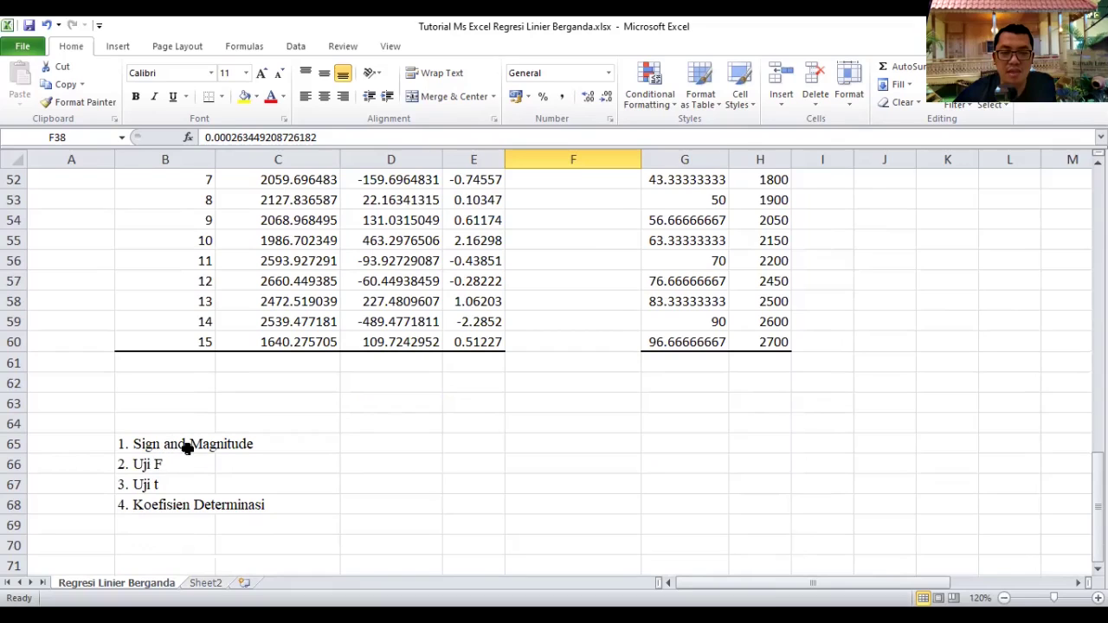
{"action": "scroll", "coordinate": [207, 450], "scroll_direction": "up", "scroll_amount": 5}
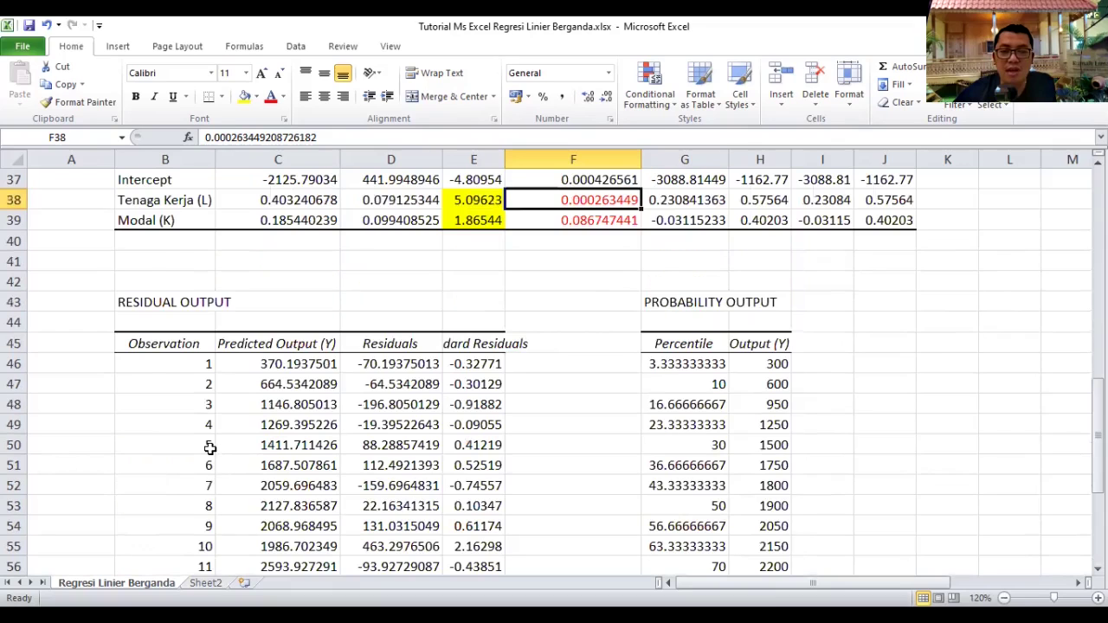
{"action": "scroll", "coordinate": [211, 448], "scroll_direction": "up", "scroll_amount": 1}
{"action": "scroll", "coordinate": [212, 447], "scroll_direction": "up", "scroll_amount": 7}
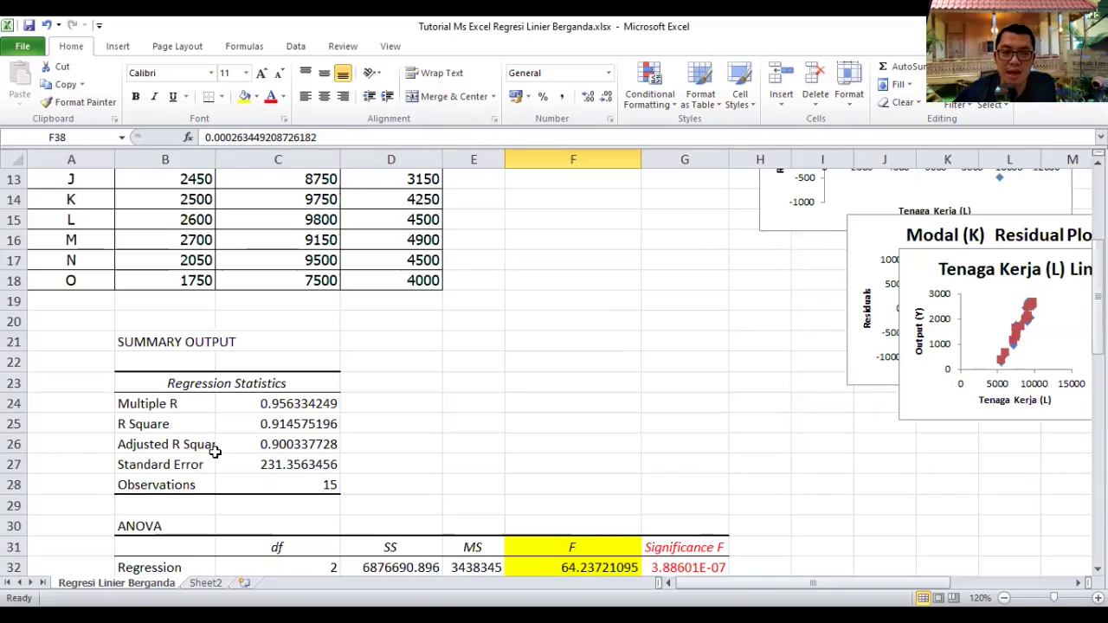
{"action": "scroll", "coordinate": [215, 449], "scroll_direction": "down", "scroll_amount": 1}
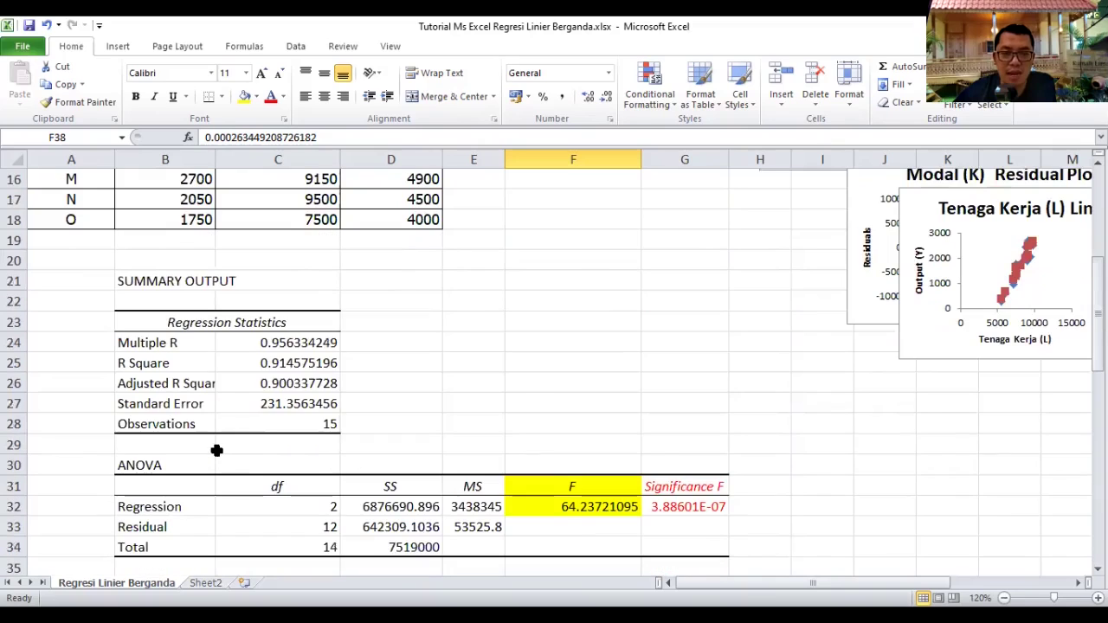
Fill the R Square value 0.914575196 in C25 yellow.
{"action": "left_click", "coordinate": [147, 362]}
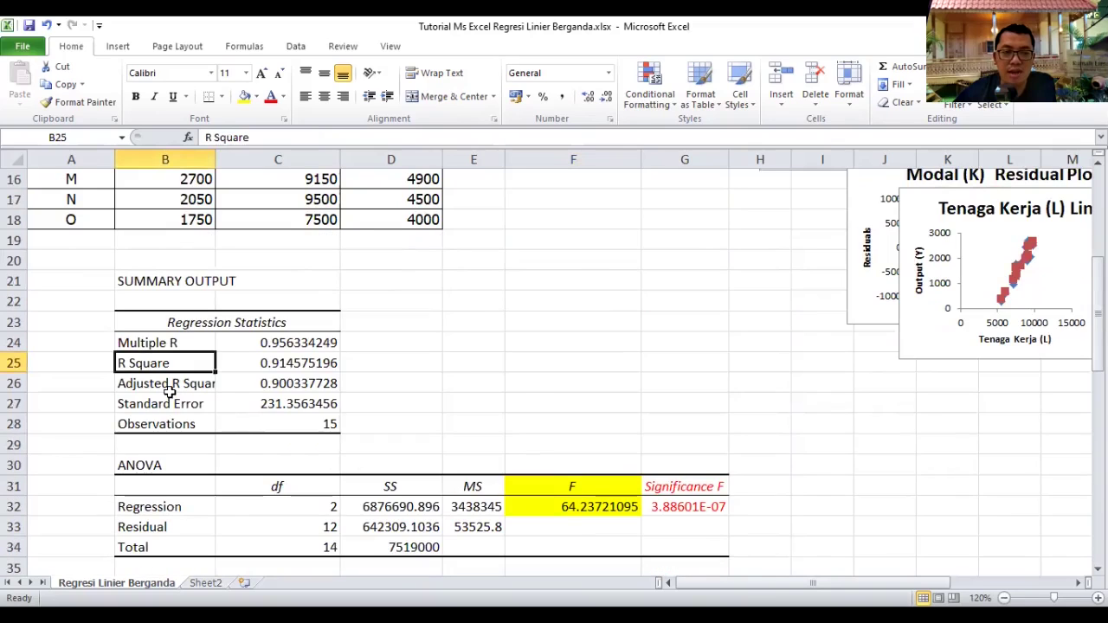
{"action": "left_click", "coordinate": [179, 382]}
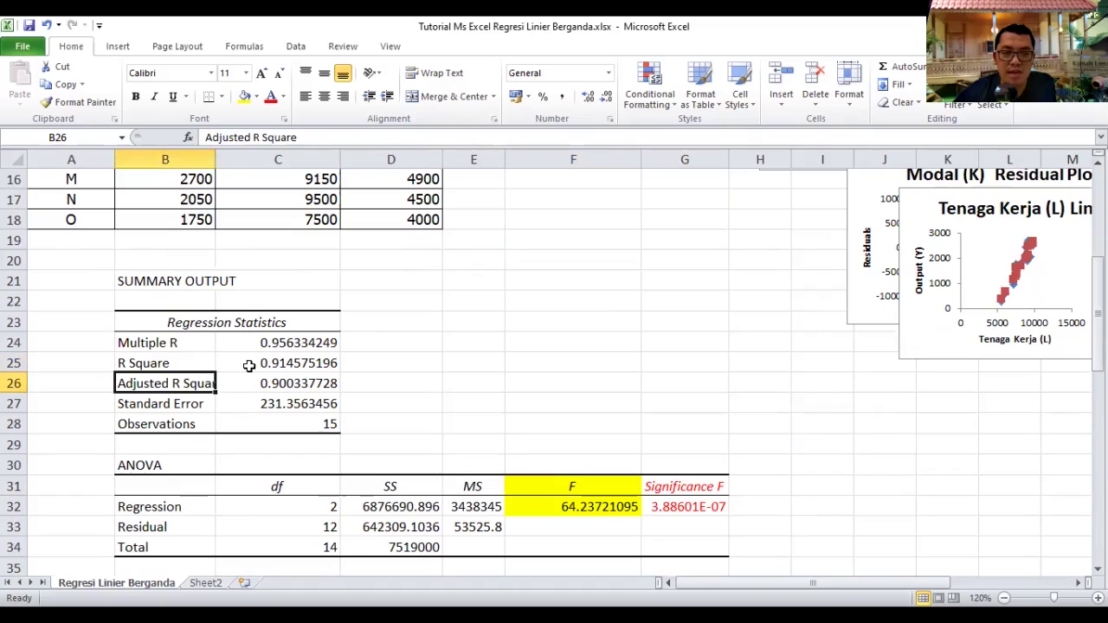
{"action": "left_click", "coordinate": [249, 363]}
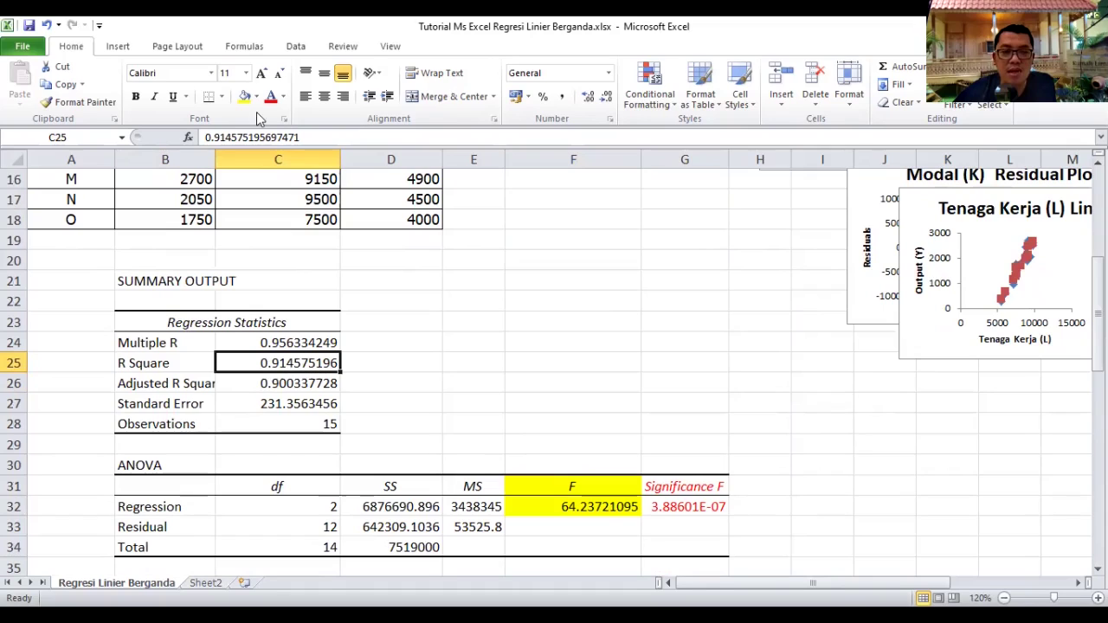
{"action": "left_click", "coordinate": [246, 97]}
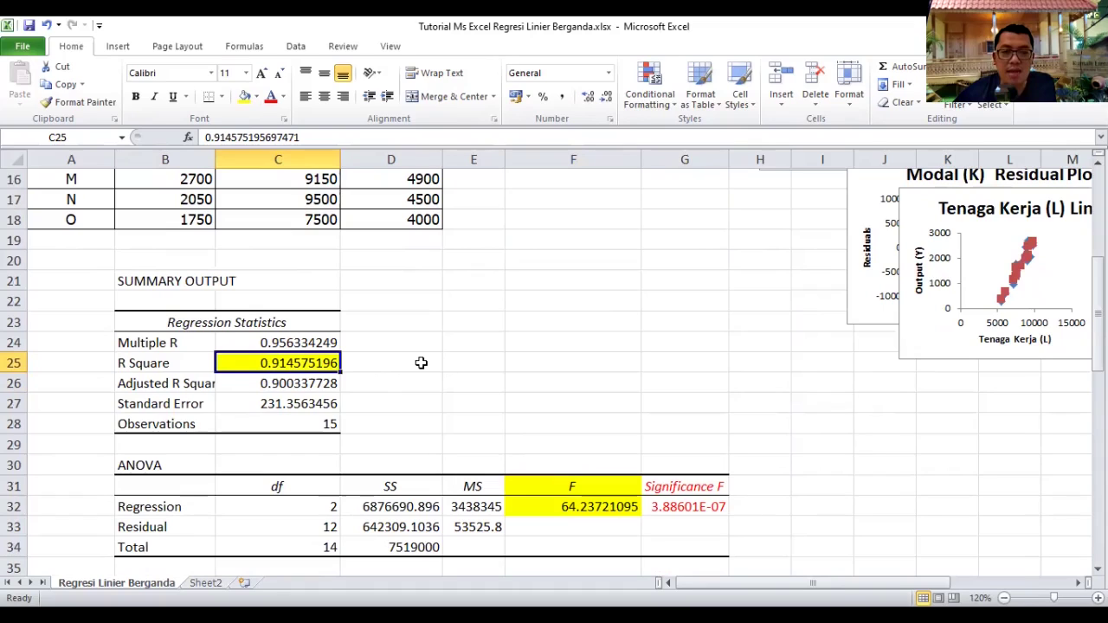
Enter 91,45% in cell D25 beside the R Square value.
{"action": "left_click", "coordinate": [421, 363]}
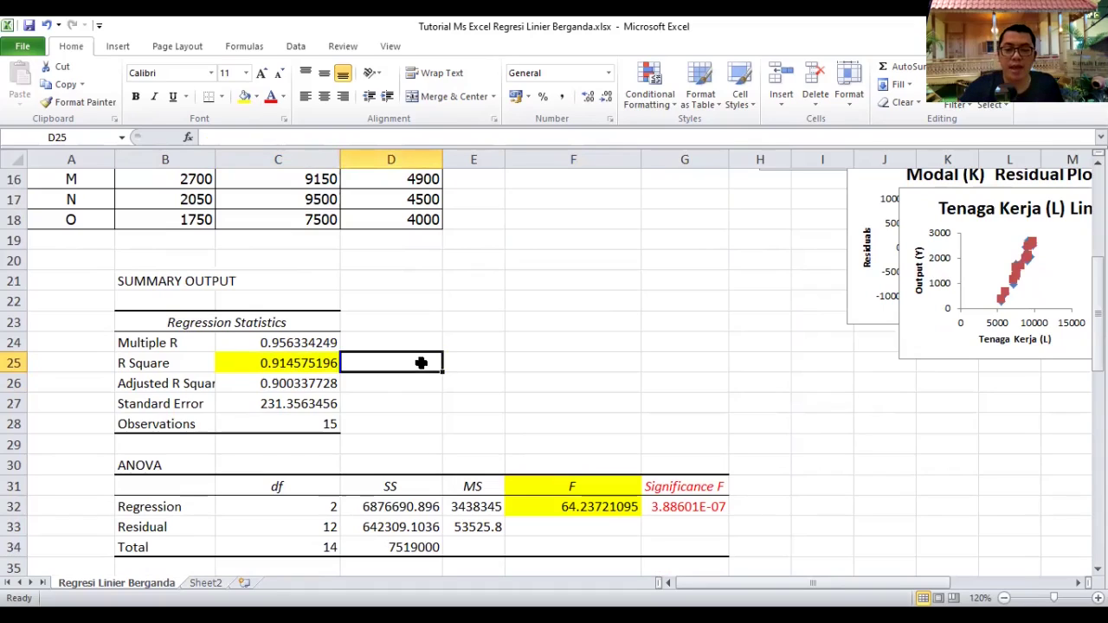
{"action": "double_click", "coordinate": [421, 364]}
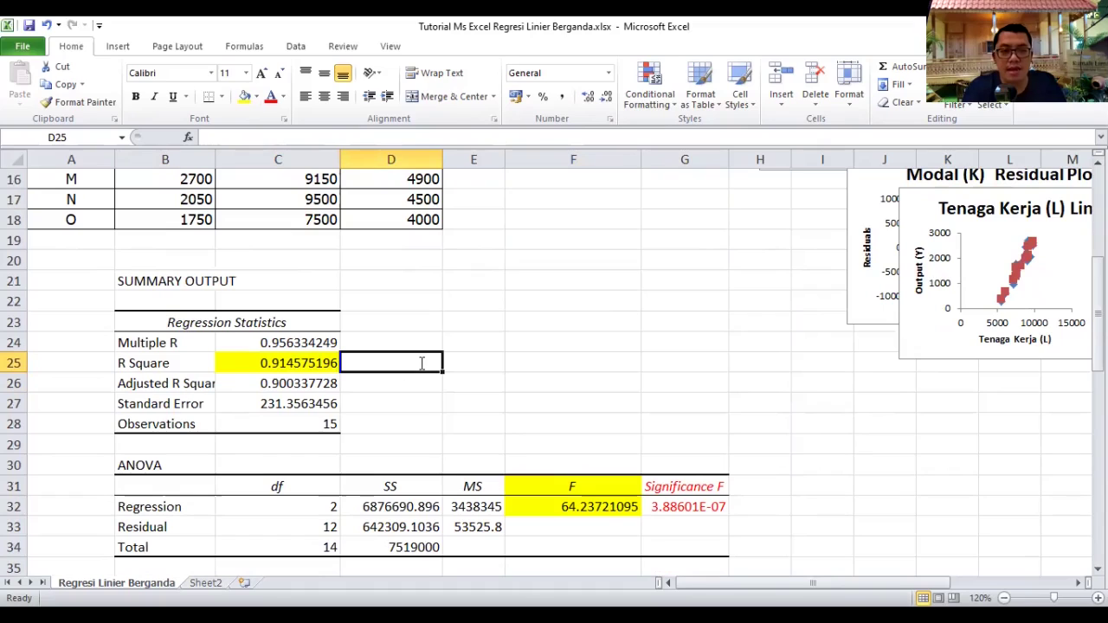
{"action": "type", "text": "9"}
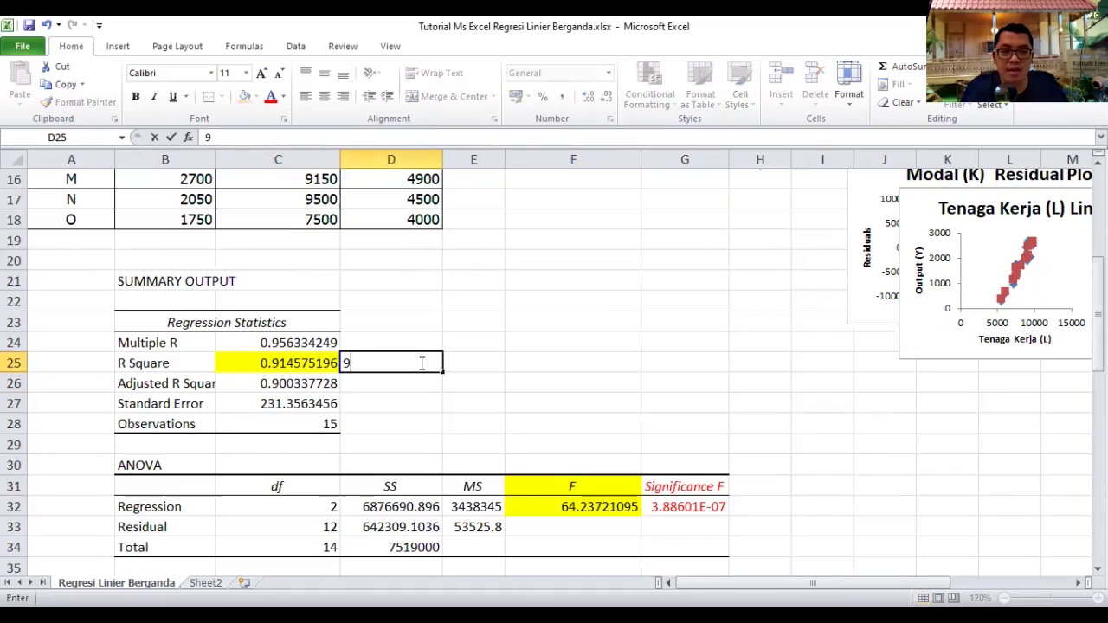
{"action": "type", "text": "1,"}
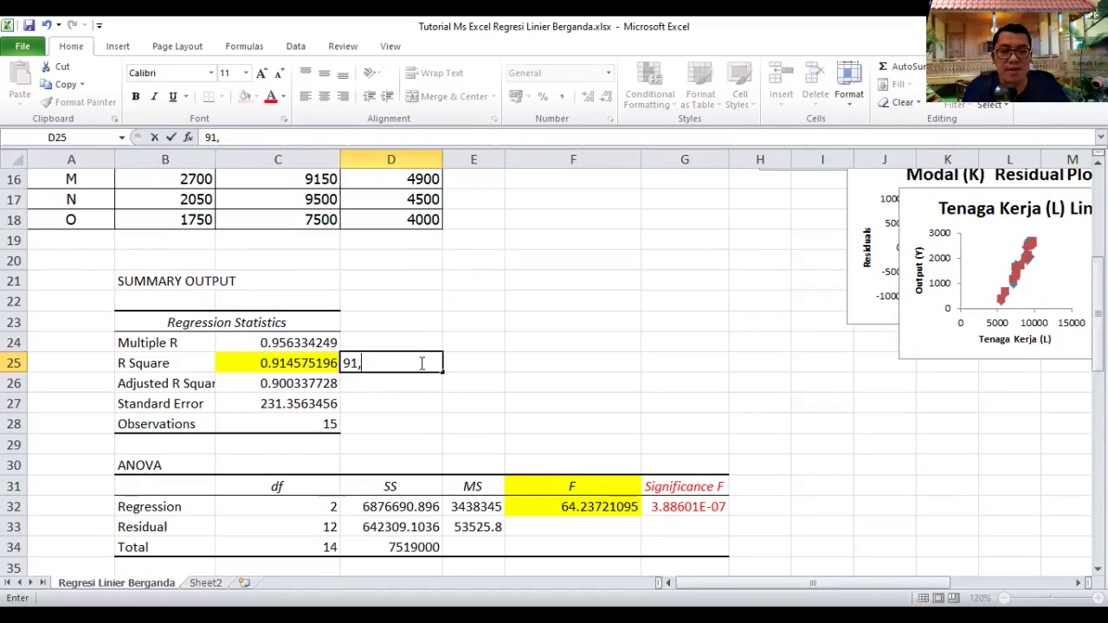
{"action": "type", "text": "45"}
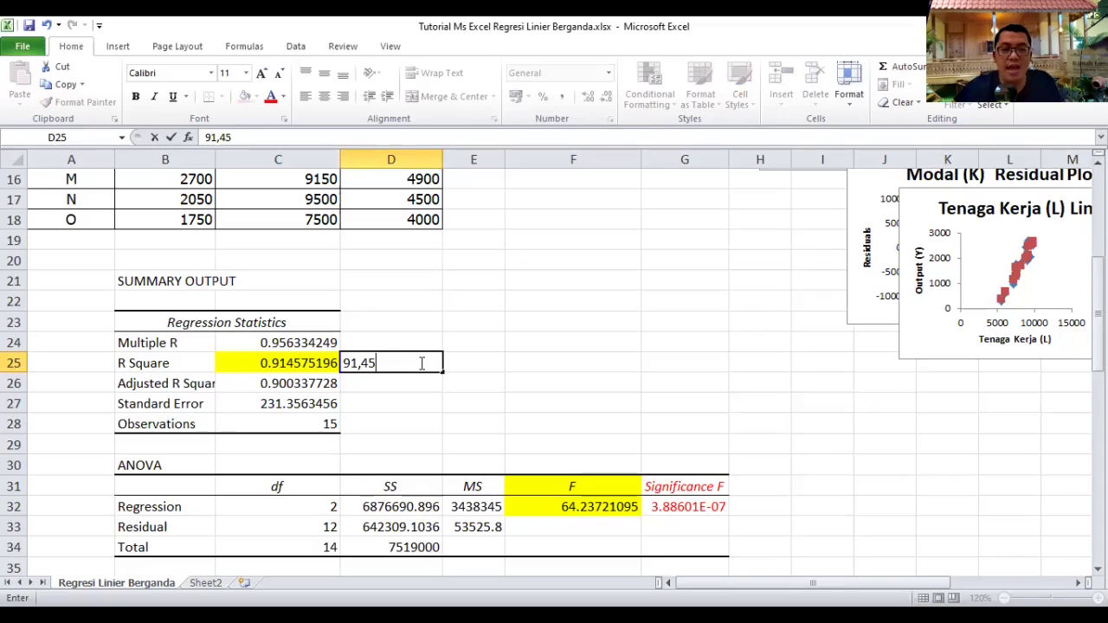
{"action": "type", "text": "%"}
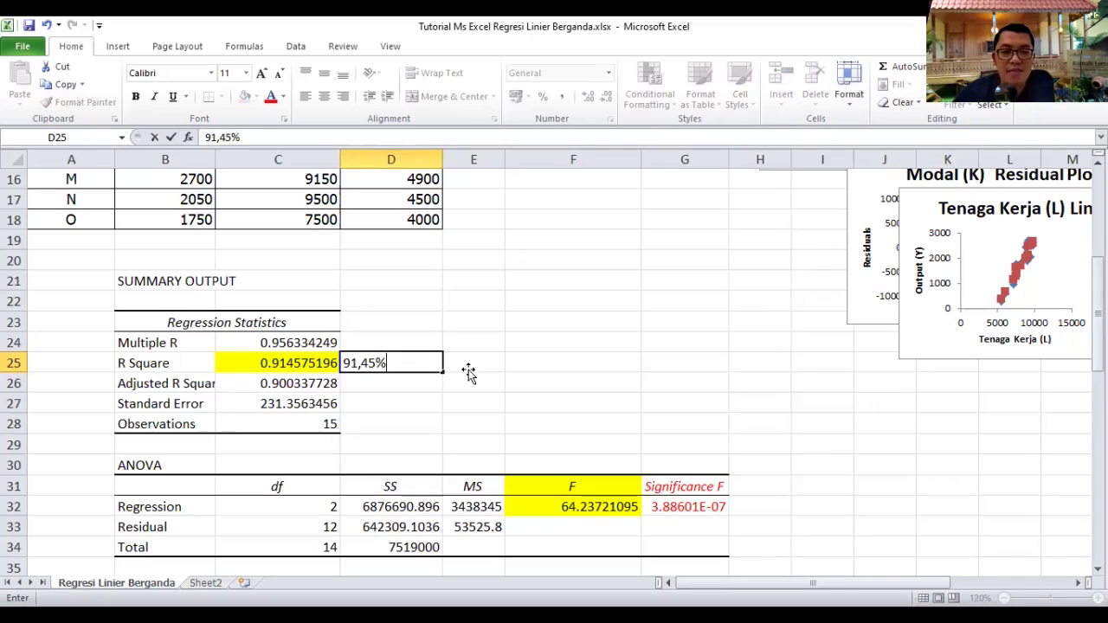
{"action": "left_click", "coordinate": [468, 370]}
{"action": "scroll", "coordinate": [247, 428], "scroll_direction": "down", "scroll_amount": 1}
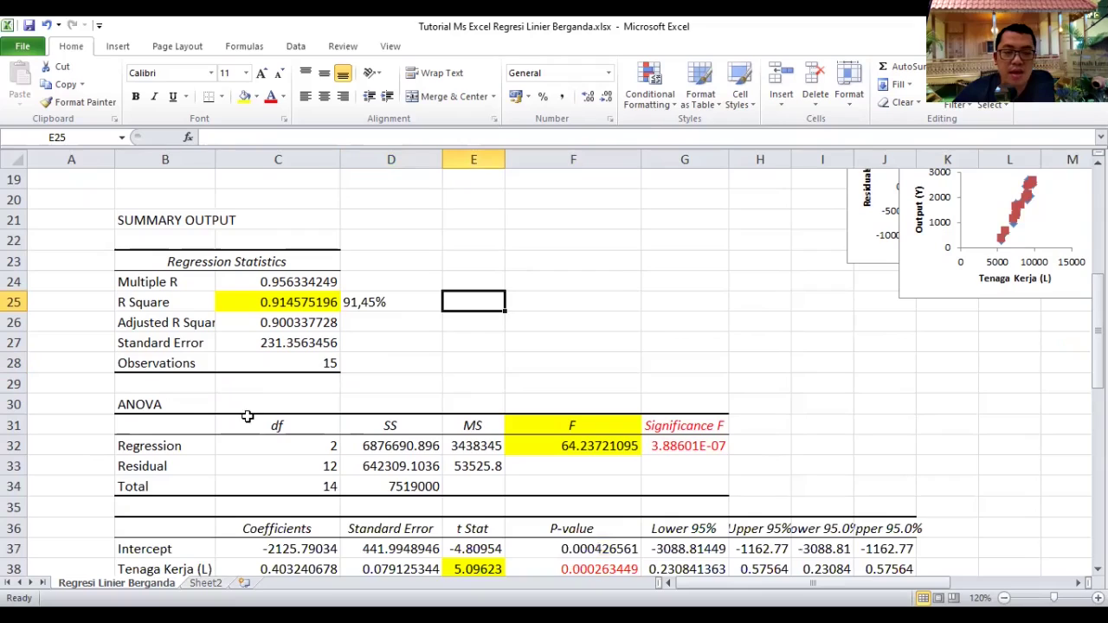
{"action": "scroll", "coordinate": [179, 407], "scroll_direction": "down", "scroll_amount": 3}
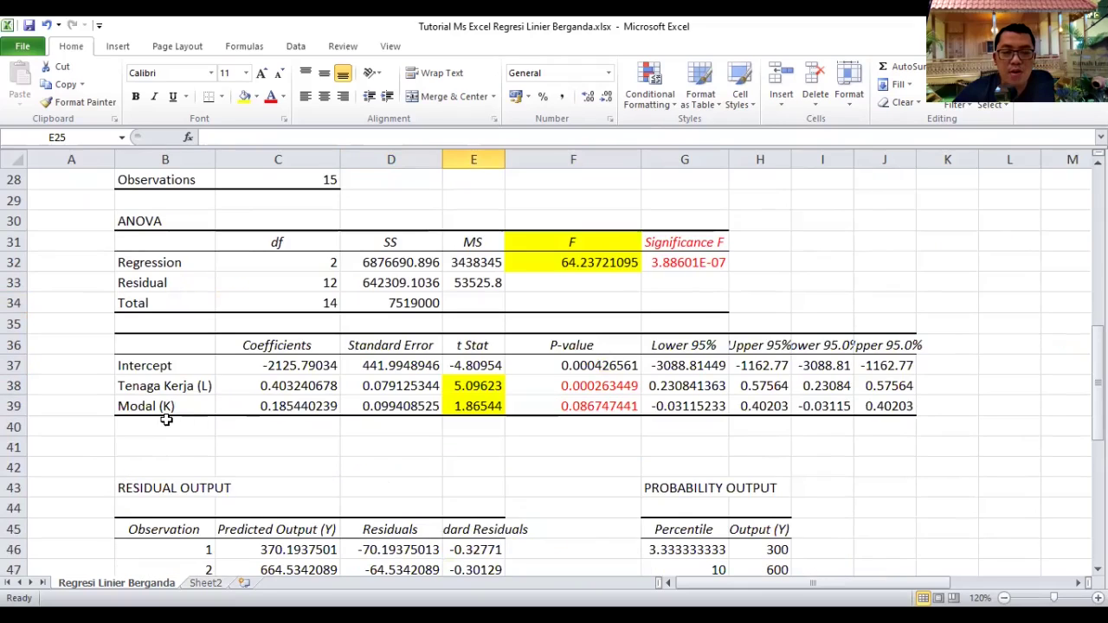
{"action": "scroll", "coordinate": [174, 420], "scroll_direction": "up", "scroll_amount": 2}
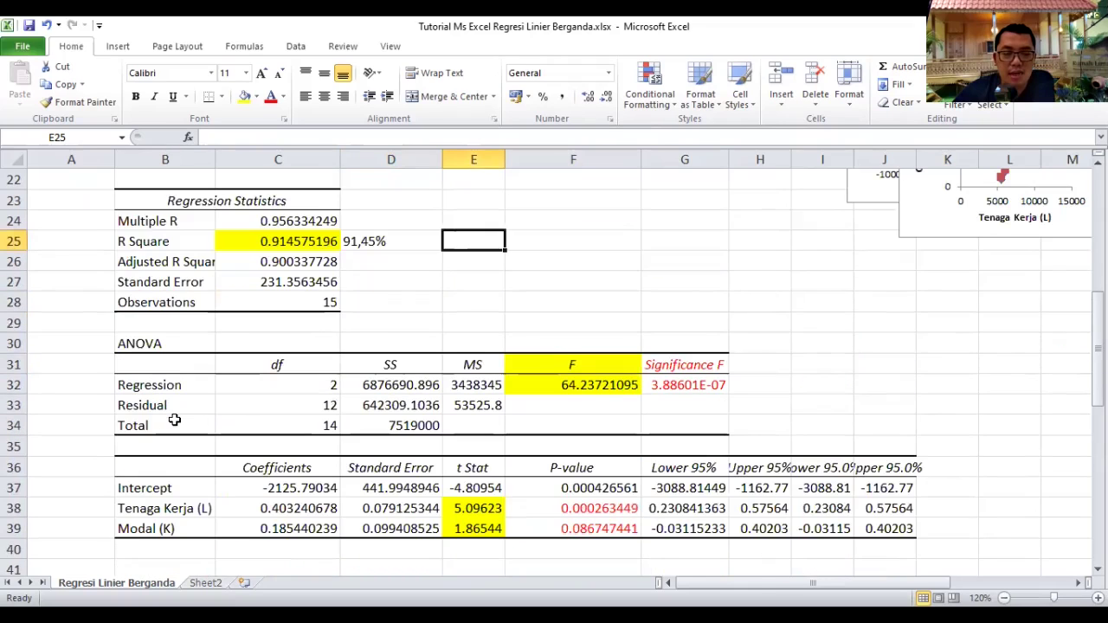
{"action": "scroll", "coordinate": [174, 420], "scroll_direction": "up", "scroll_amount": 1}
{"action": "scroll", "coordinate": [192, 450], "scroll_direction": "up", "scroll_amount": 1}
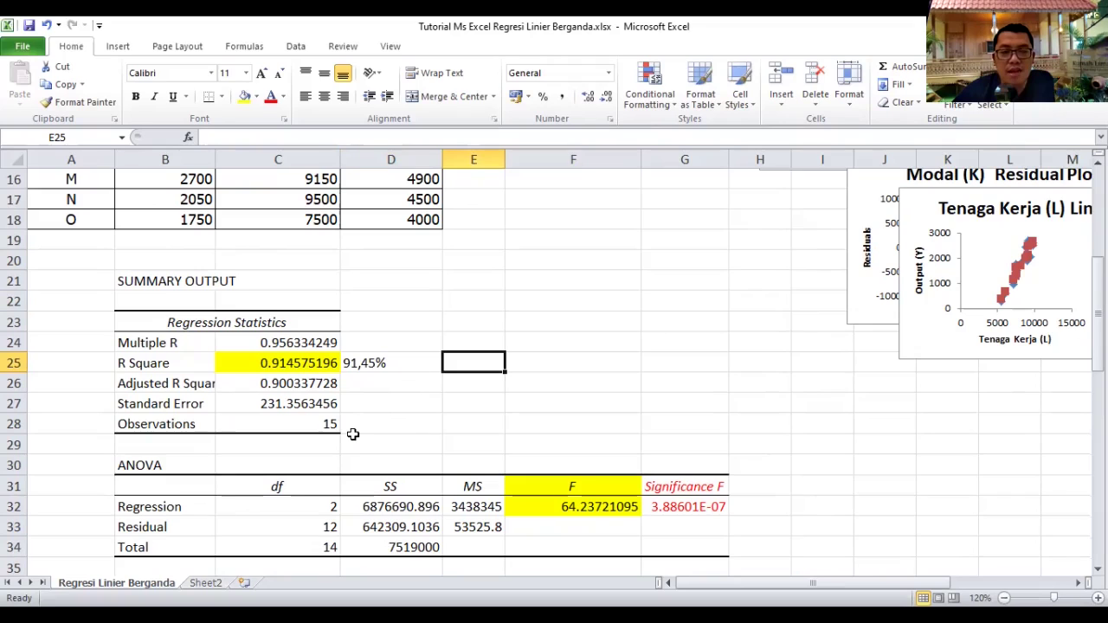
{"action": "scroll", "coordinate": [225, 515], "scroll_direction": "down", "scroll_amount": 2}
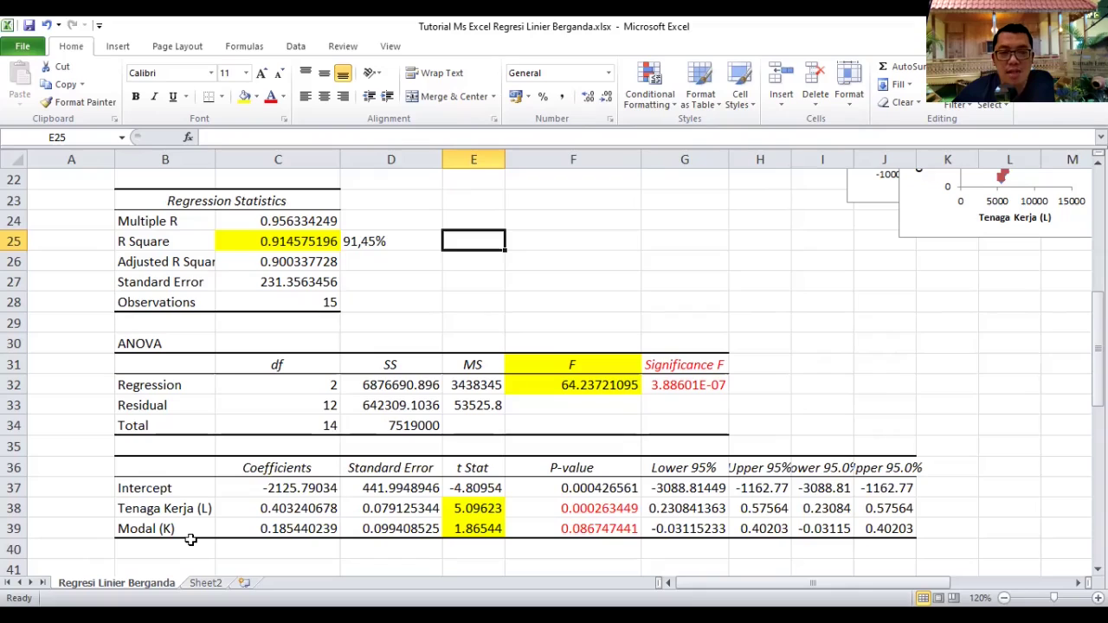
{"action": "scroll", "coordinate": [233, 503], "scroll_direction": "up", "scroll_amount": 2}
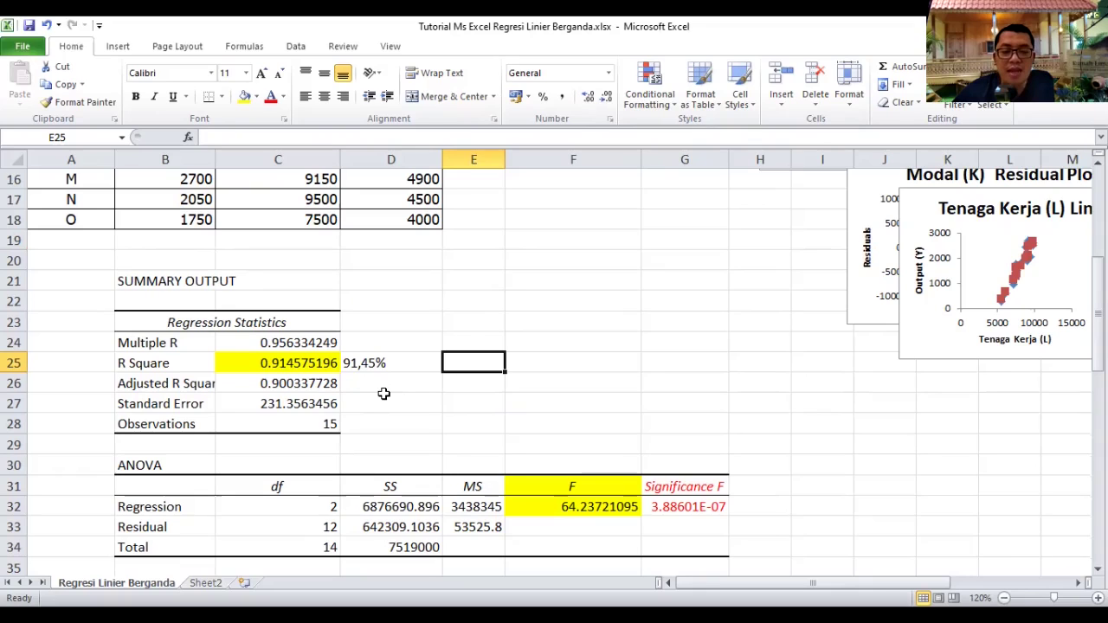
{"action": "scroll", "coordinate": [383, 394], "scroll_direction": "down", "scroll_amount": 3}
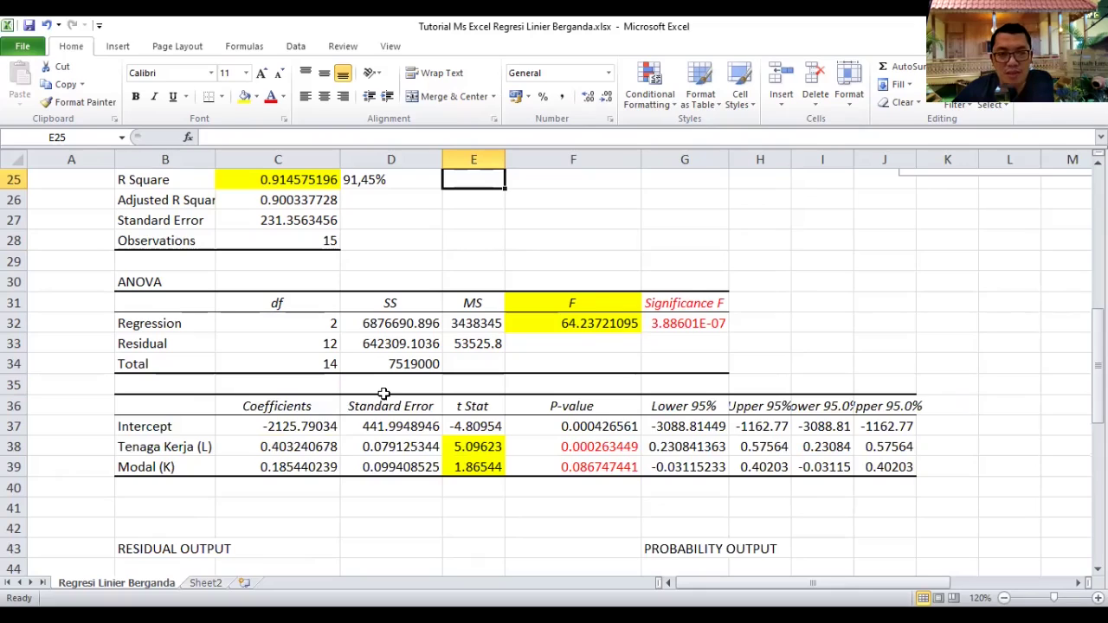
{"action": "scroll", "coordinate": [383, 394], "scroll_direction": "up", "scroll_amount": 1}
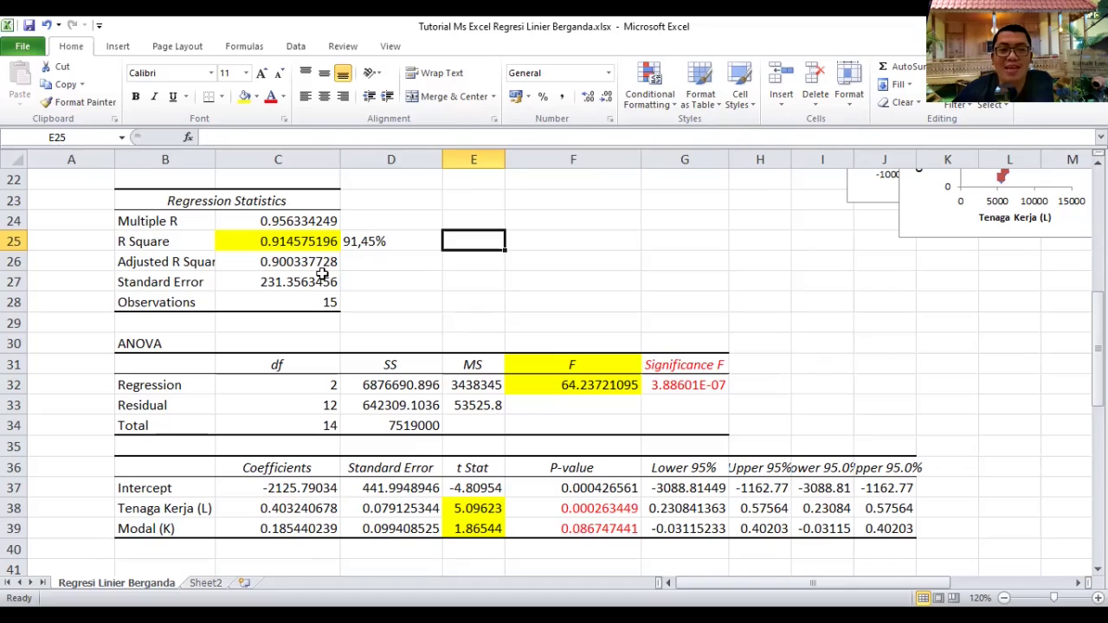
{"action": "scroll", "coordinate": [342, 302], "scroll_direction": "down", "scroll_amount": 1}
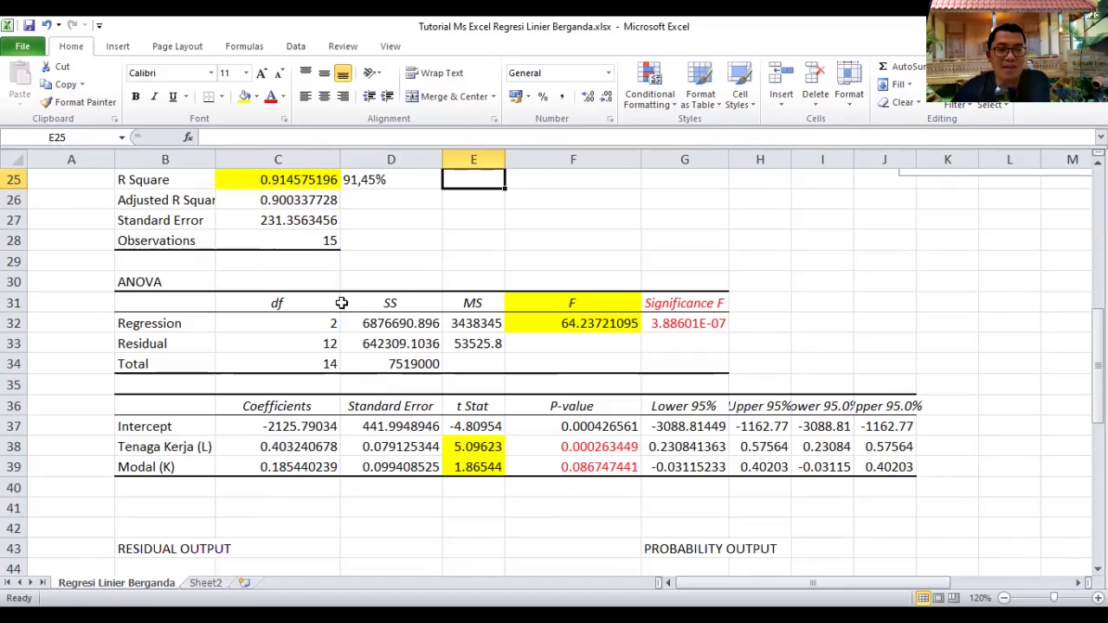
{"action": "scroll", "coordinate": [338, 304], "scroll_direction": "down", "scroll_amount": 6}
{"action": "scroll", "coordinate": [339, 304], "scroll_direction": "down", "scroll_amount": 2}
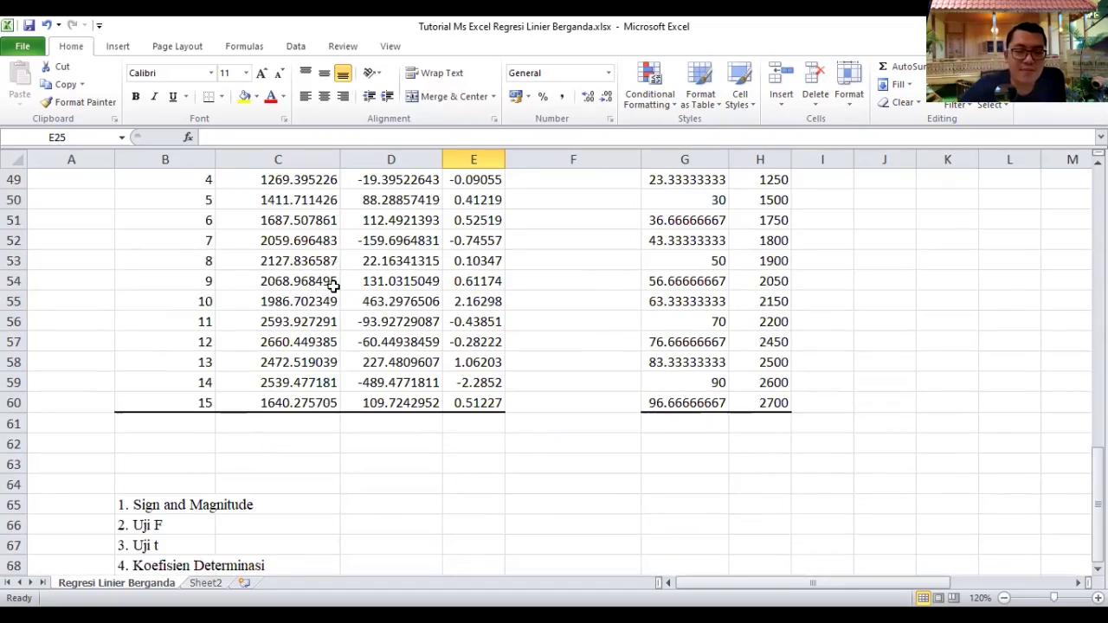
{"action": "scroll", "coordinate": [333, 287], "scroll_direction": "up", "scroll_amount": 8}
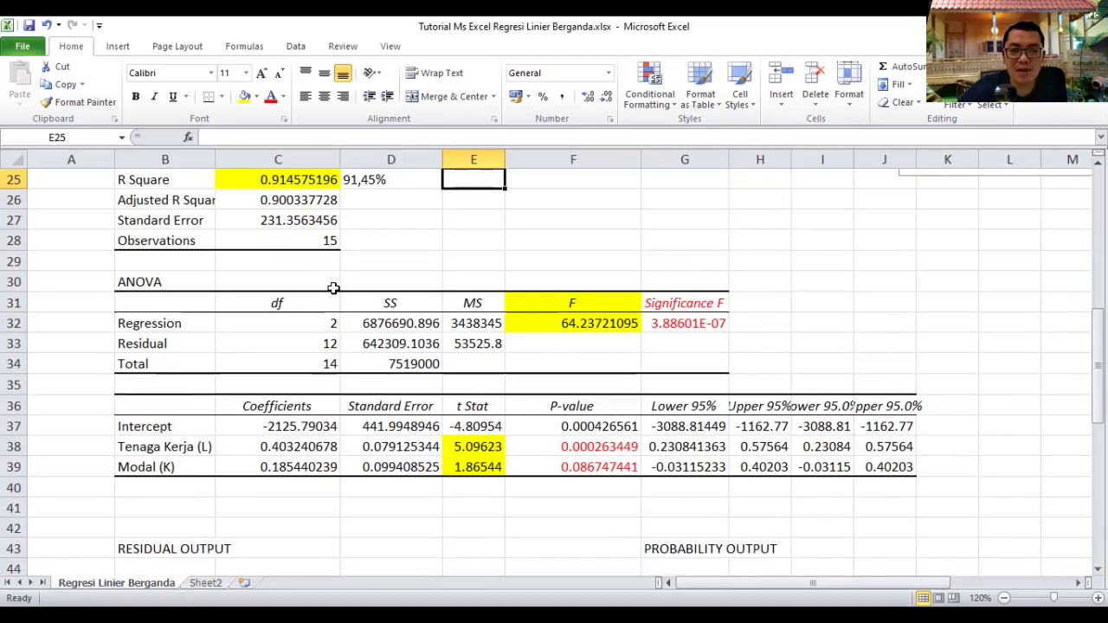
{"action": "scroll", "coordinate": [335, 291], "scroll_direction": "up", "scroll_amount": 4}
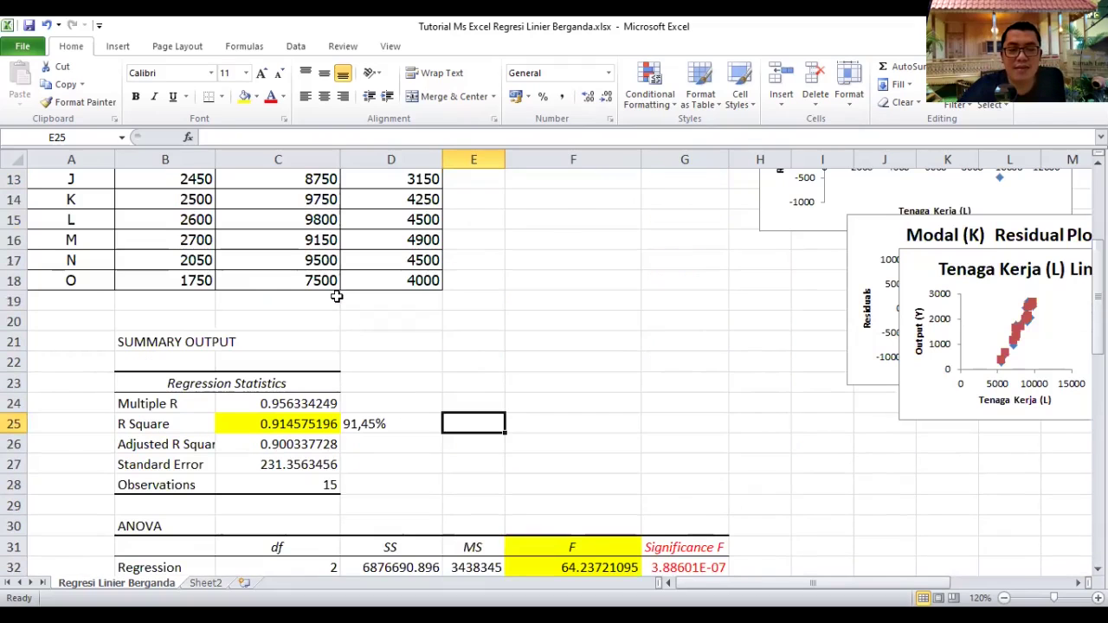
{"action": "scroll", "coordinate": [337, 297], "scroll_direction": "up", "scroll_amount": 3}
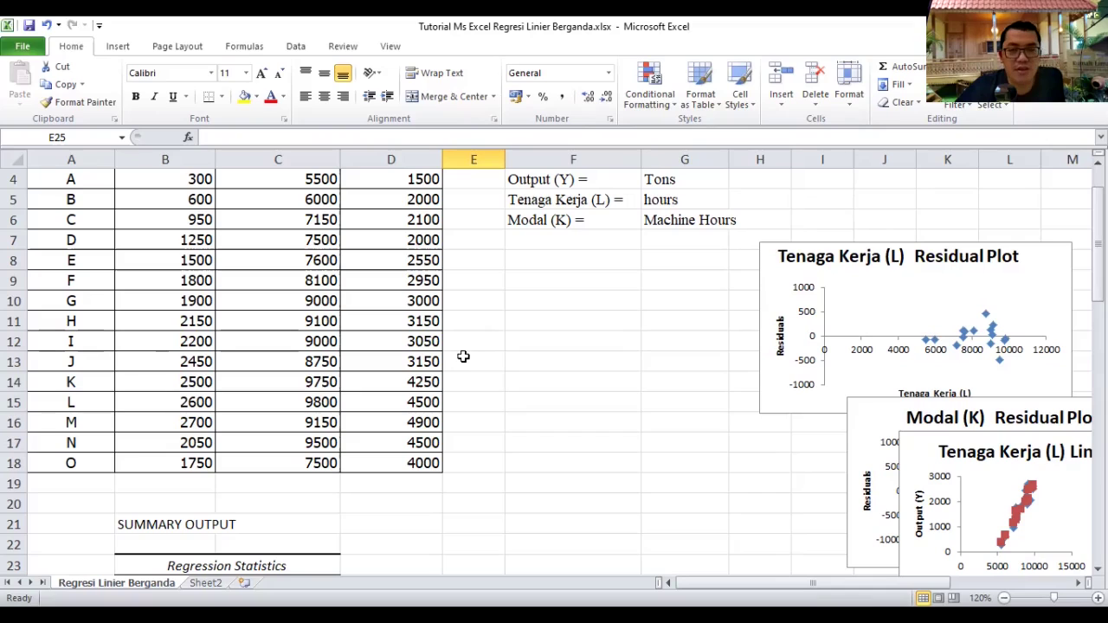
{"action": "scroll", "coordinate": [465, 356], "scroll_direction": "up", "scroll_amount": 1}
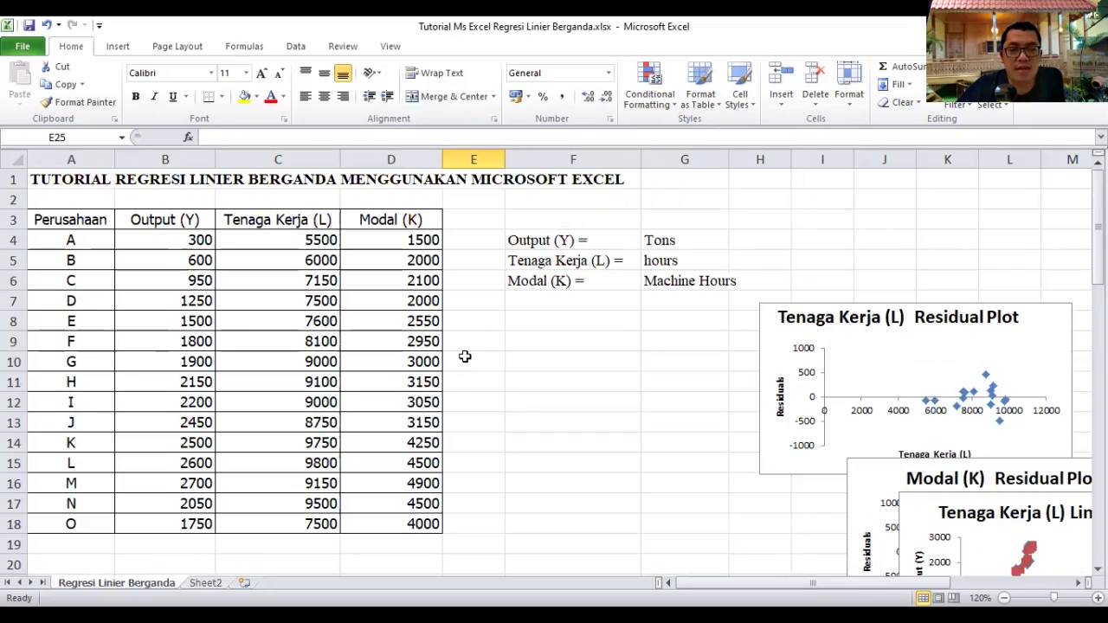